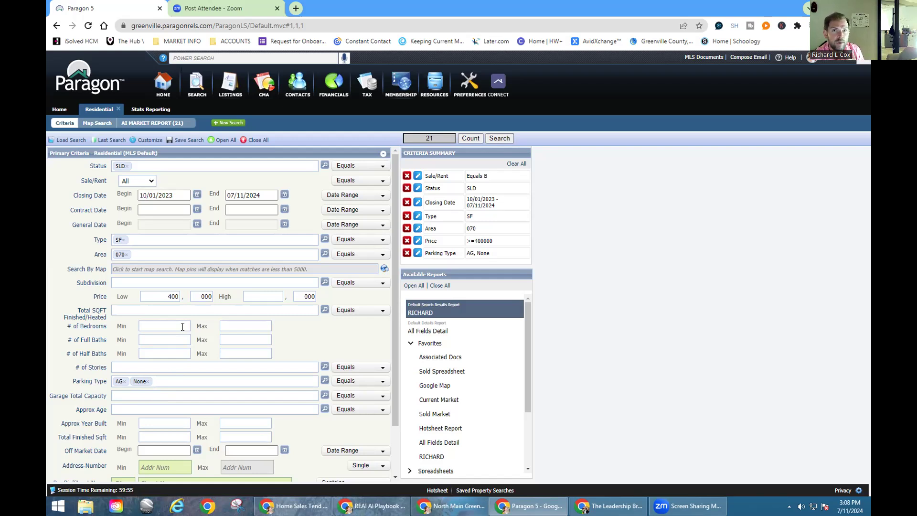
Step: Open the AI MARKET REPORT search results, look through the sold listings and open the export options
click(153, 125)
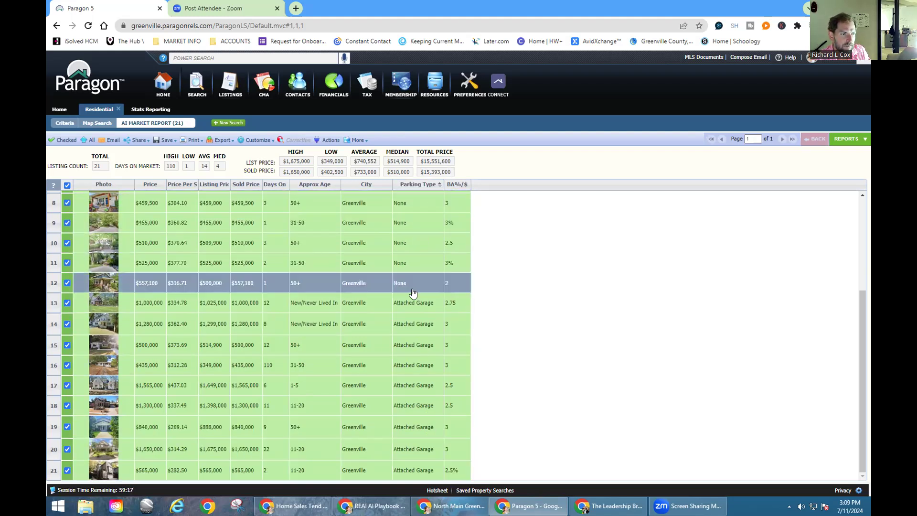
scroll(414, 293, up, 3)
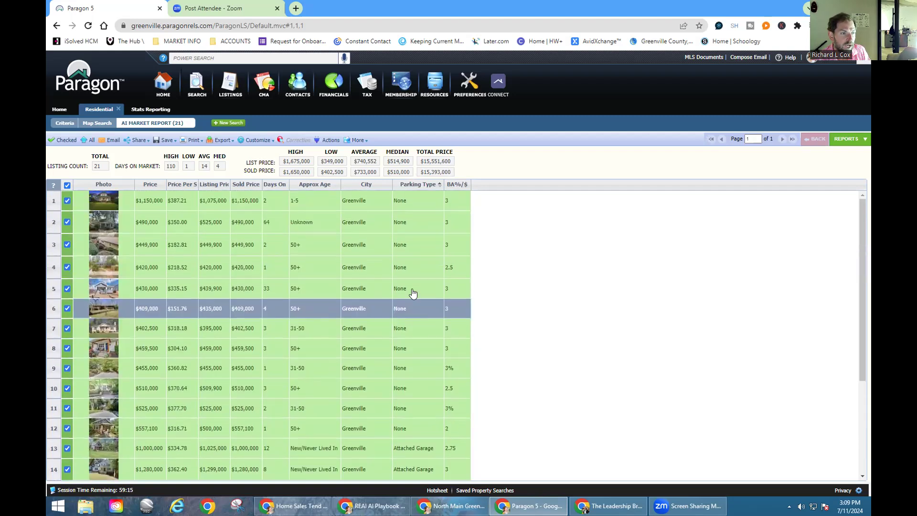
scroll(413, 293, down, 3)
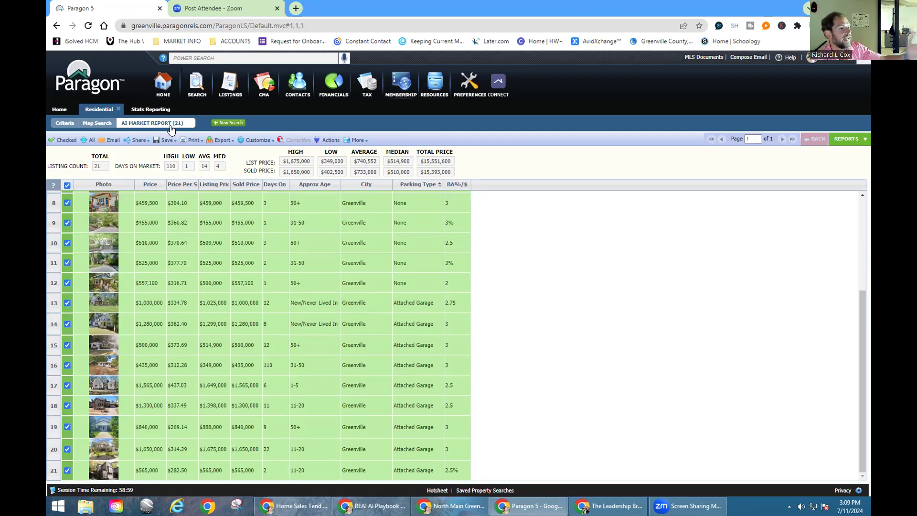
click(216, 142)
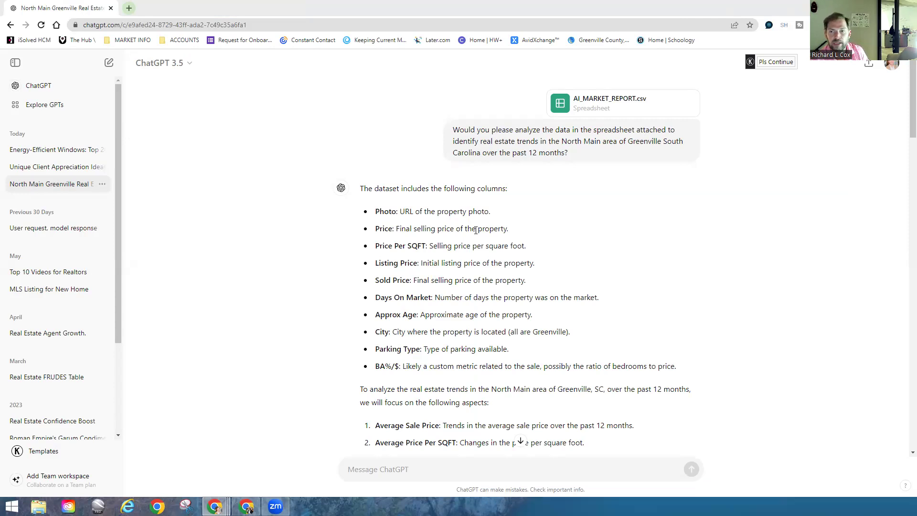
Step: In the ChatGPT browser window, enter chat.openai.com as the web address
click(331, 225)
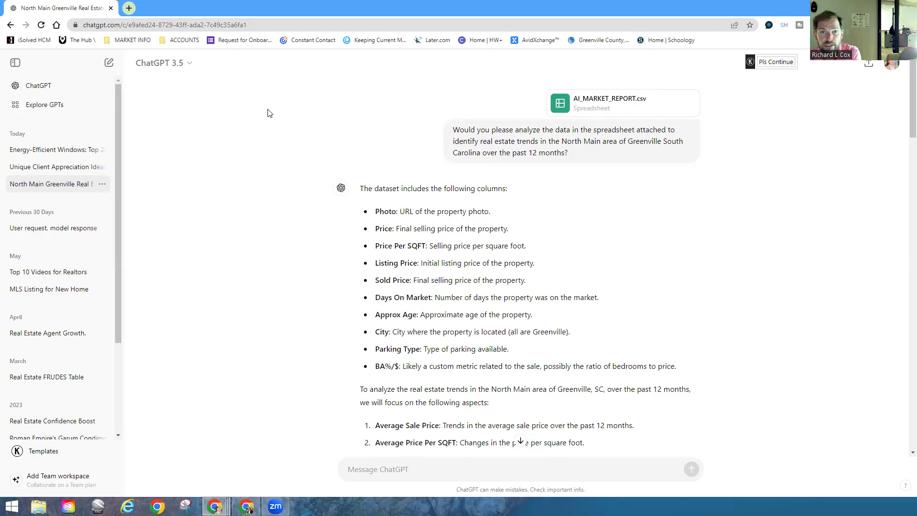
click(254, 25)
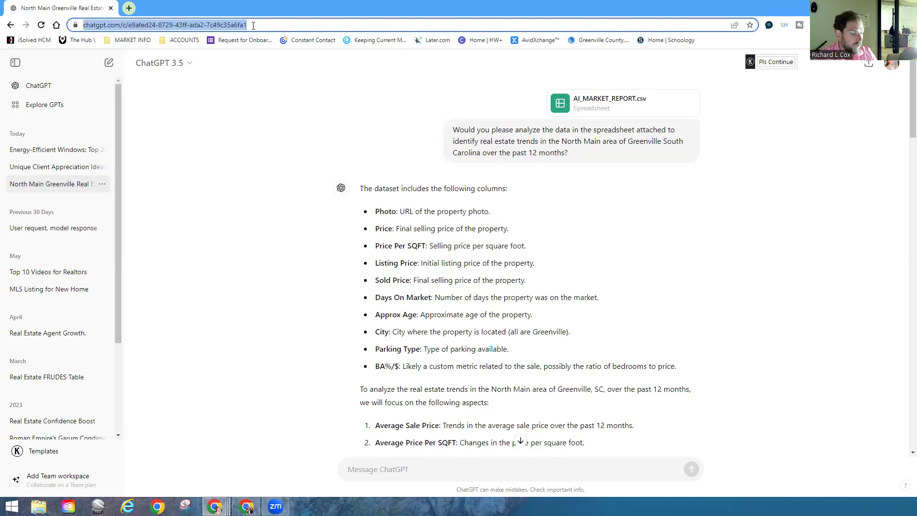
text(c)
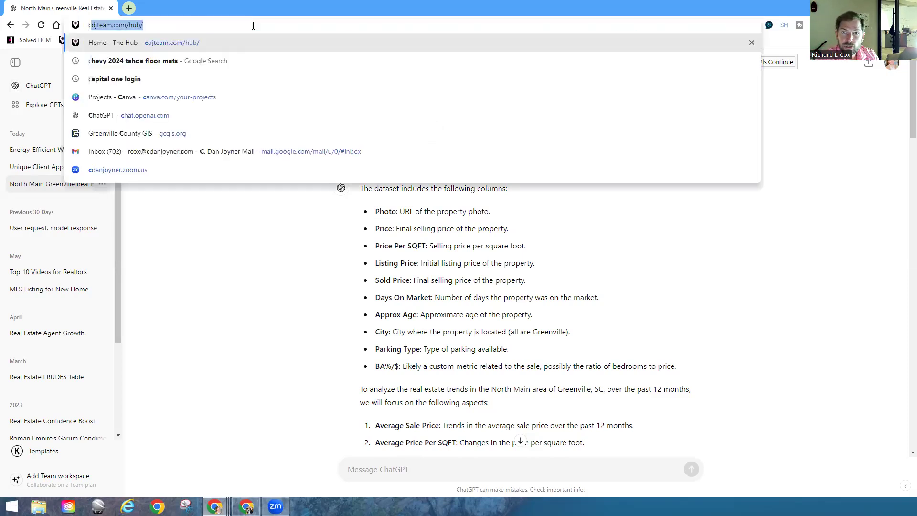
text(ha)
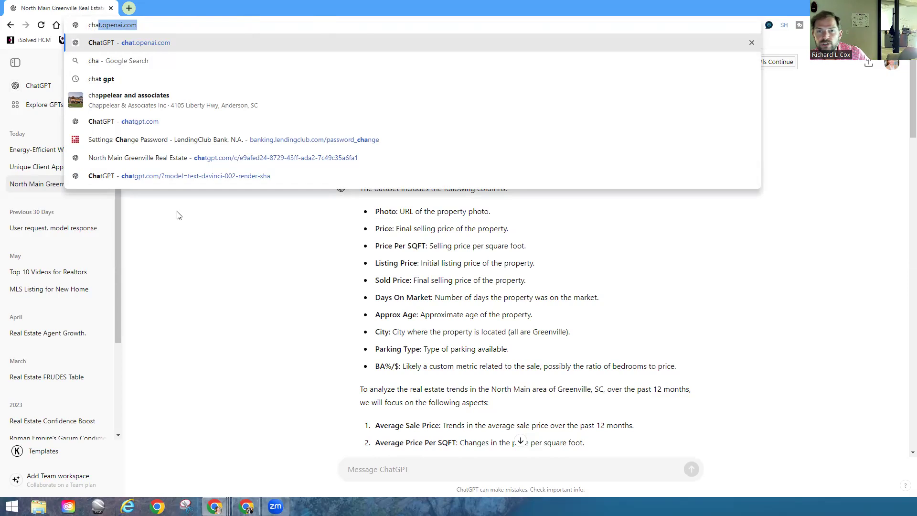
key(Return)
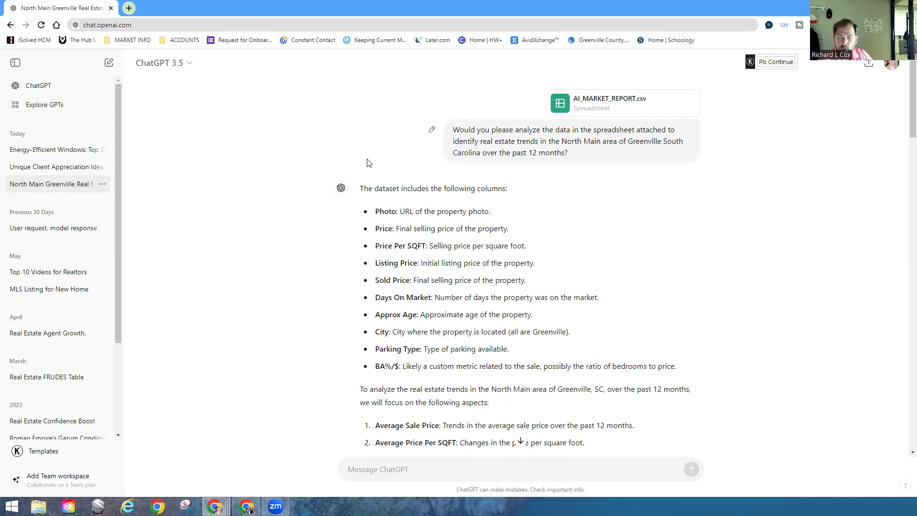
Step: Review the first prompt about AI_MARKET_REPORT.csv and ChatGPT's reply with dataset columns, key North Main trends and analysis
scroll(371, 241, down, 4)
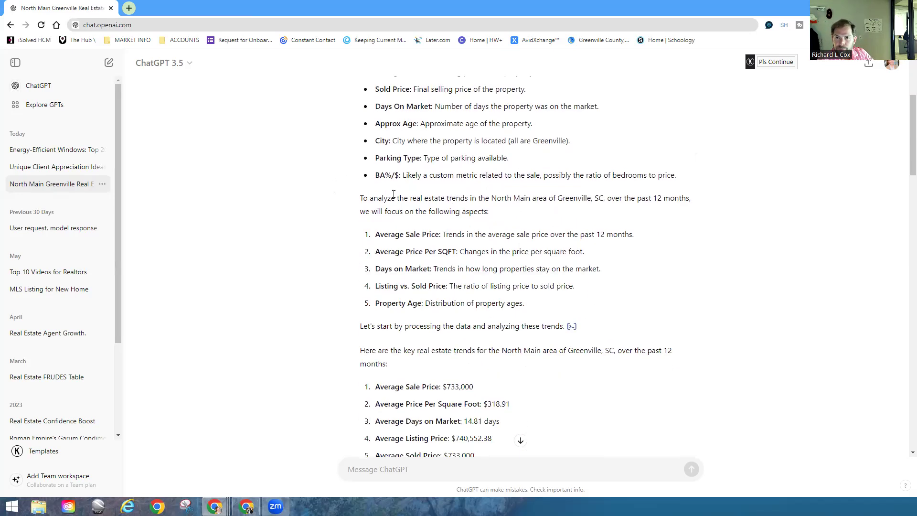
scroll(392, 194, down, 3)
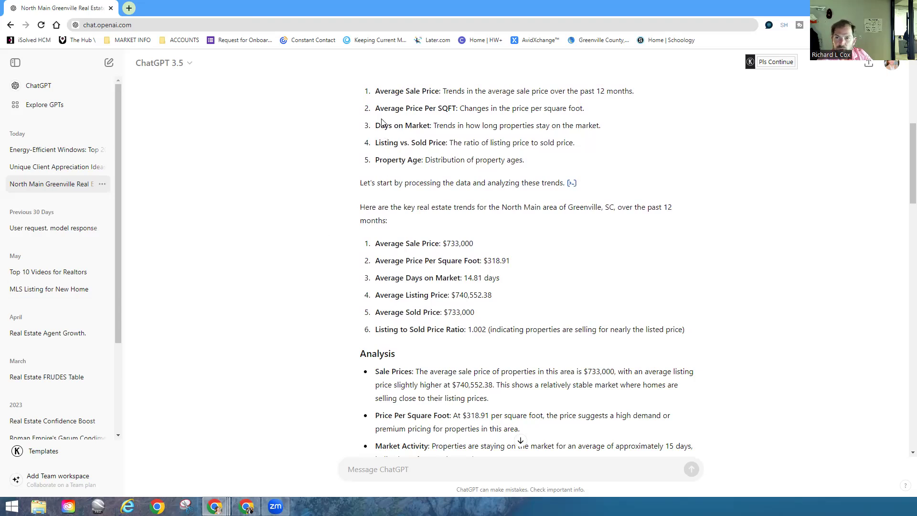
scroll(381, 122, down, 2)
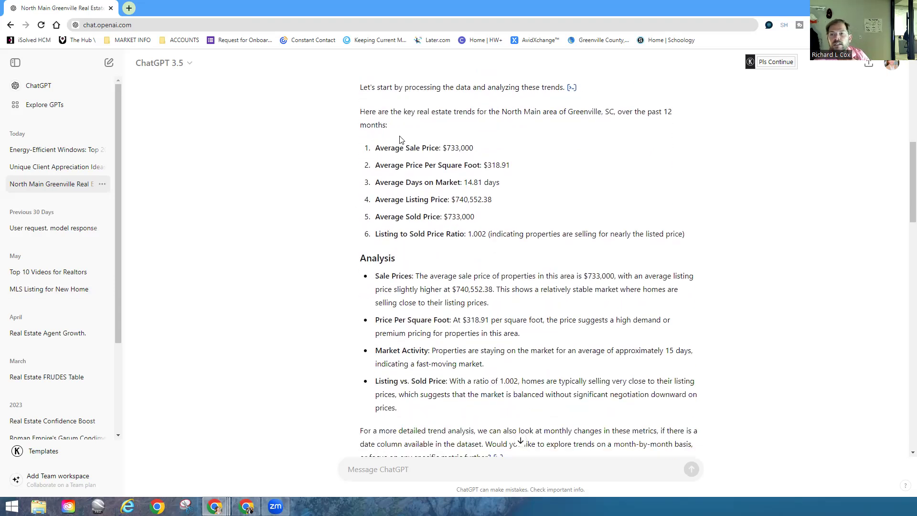
scroll(408, 174, down, 2)
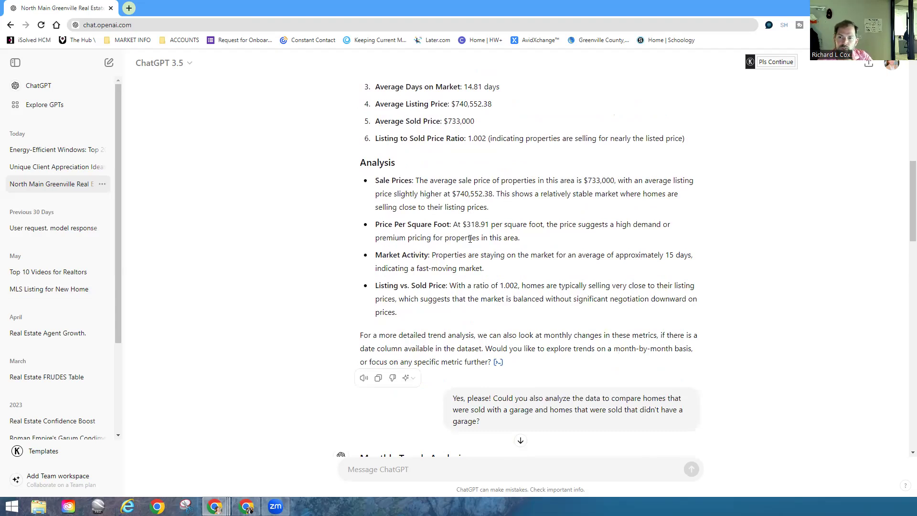
scroll(452, 221, down, 1)
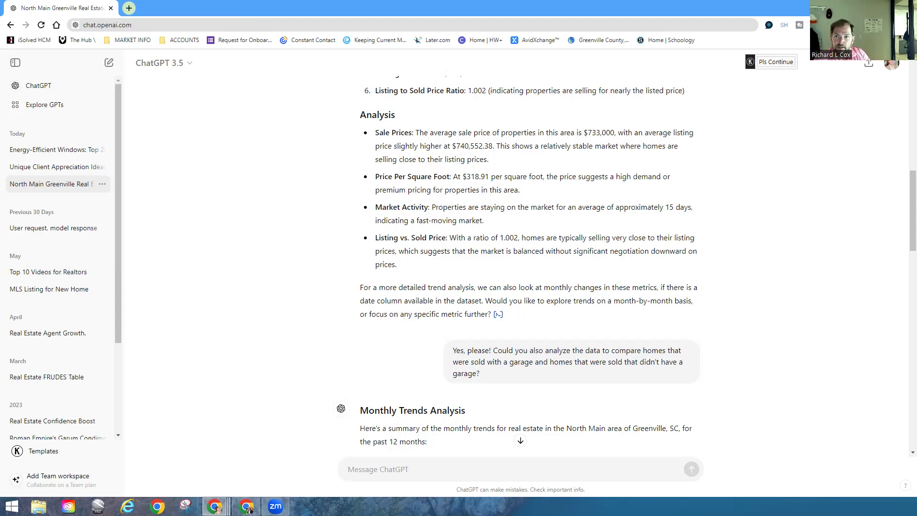
scroll(444, 180, up, 10)
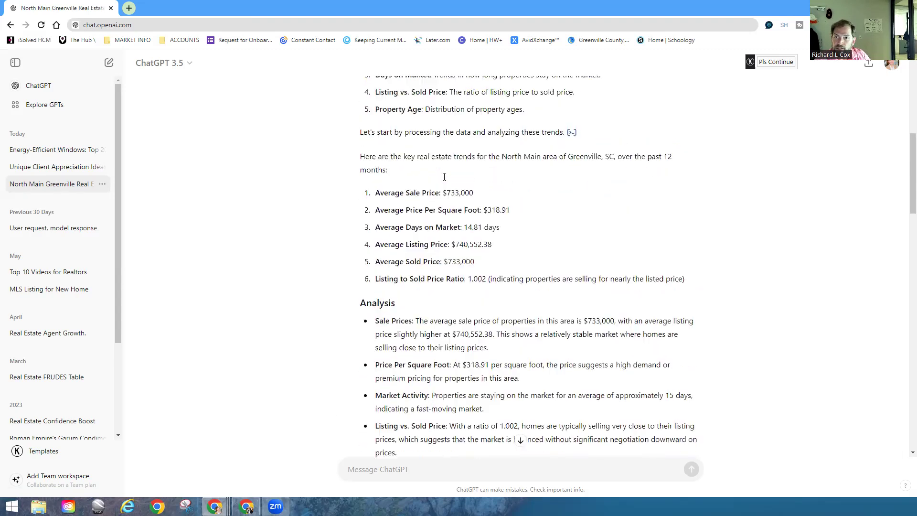
scroll(447, 180, up, 2)
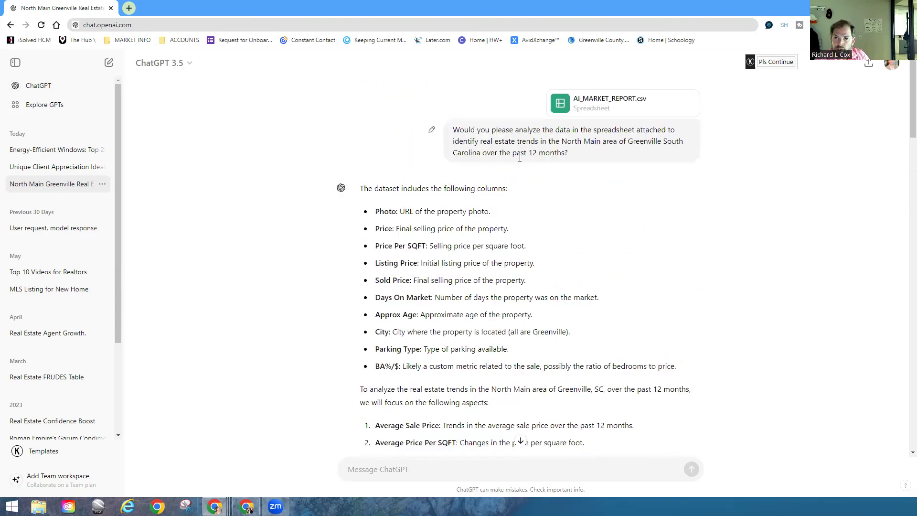
scroll(260, 203, down, 10)
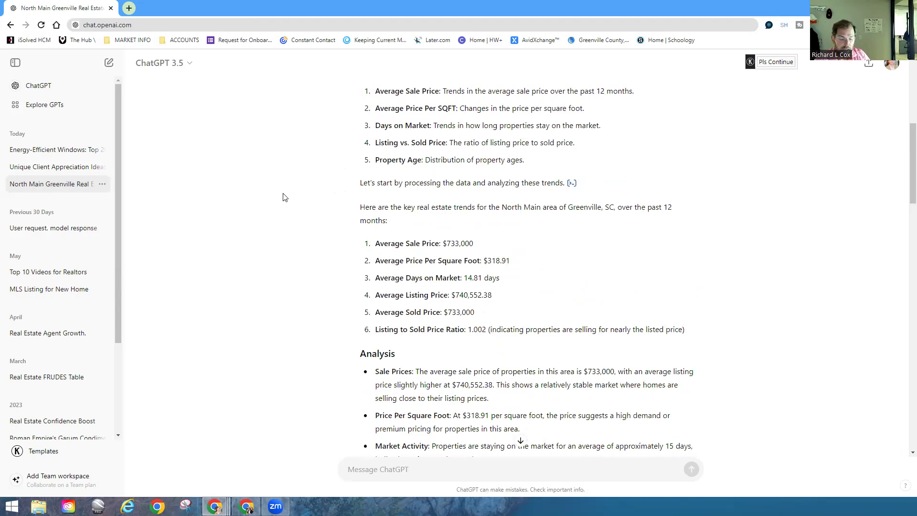
scroll(284, 197, down, 1)
scroll(285, 197, down, 2)
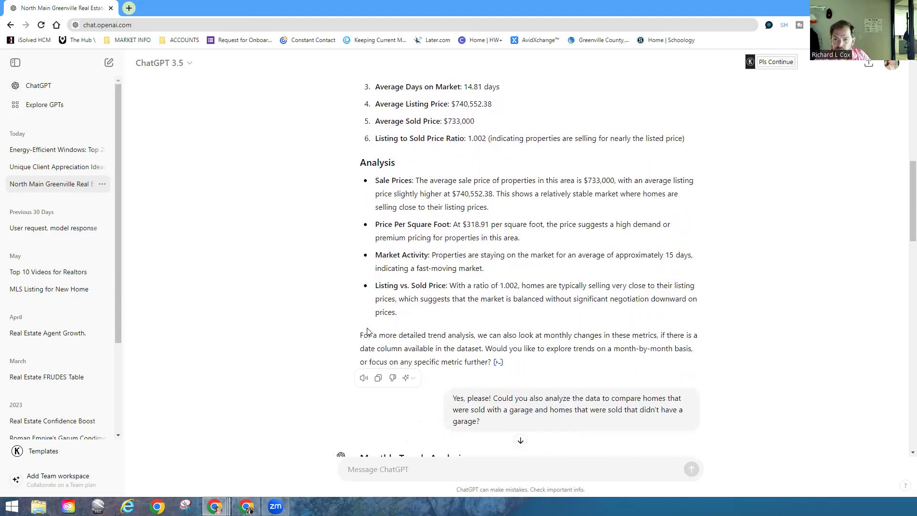
Step: Read the follow-up prompt on garages and the reply's monthly trends, comparison of homes with and without garages, and interpretation
scroll(477, 363, down, 2)
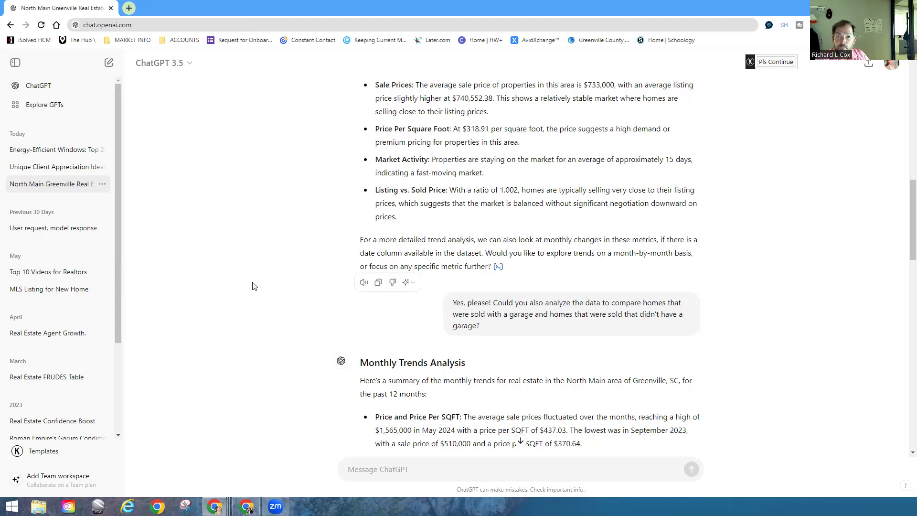
scroll(255, 286, down, 1)
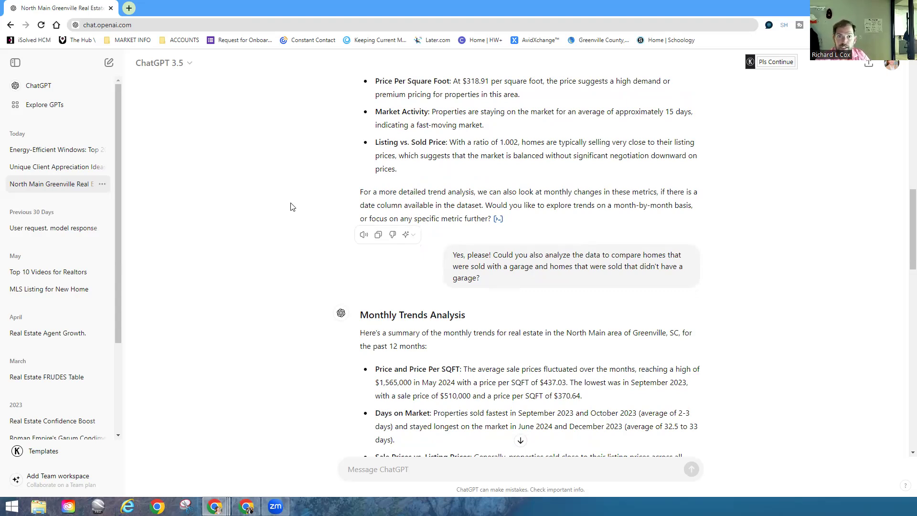
scroll(292, 206, down, 4)
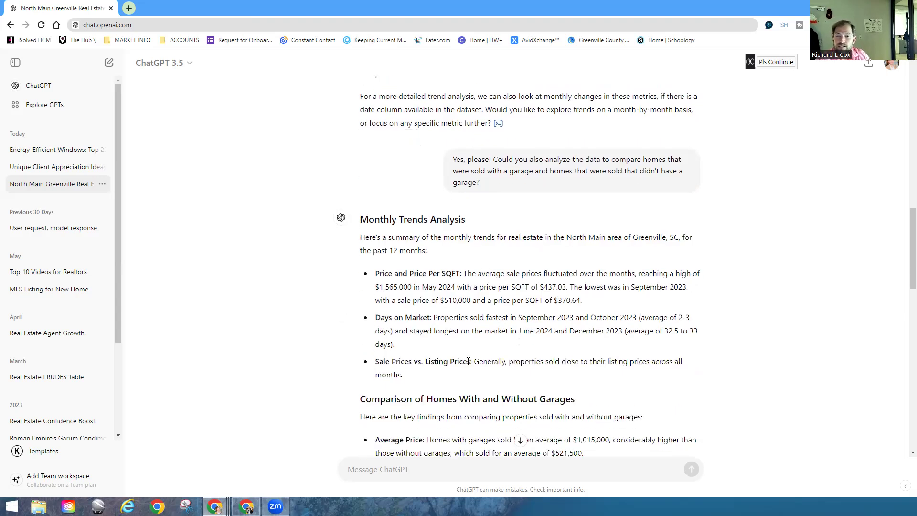
scroll(393, 347, down, 3)
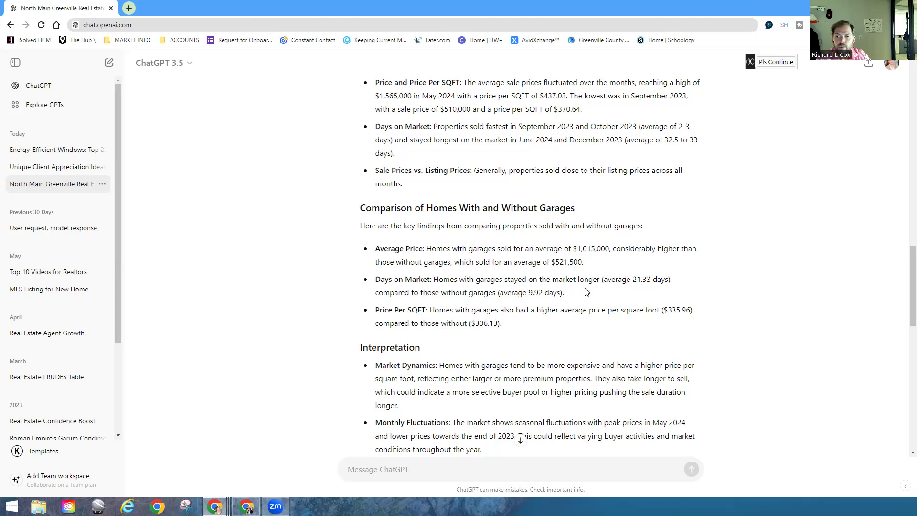
scroll(371, 374, down, 3)
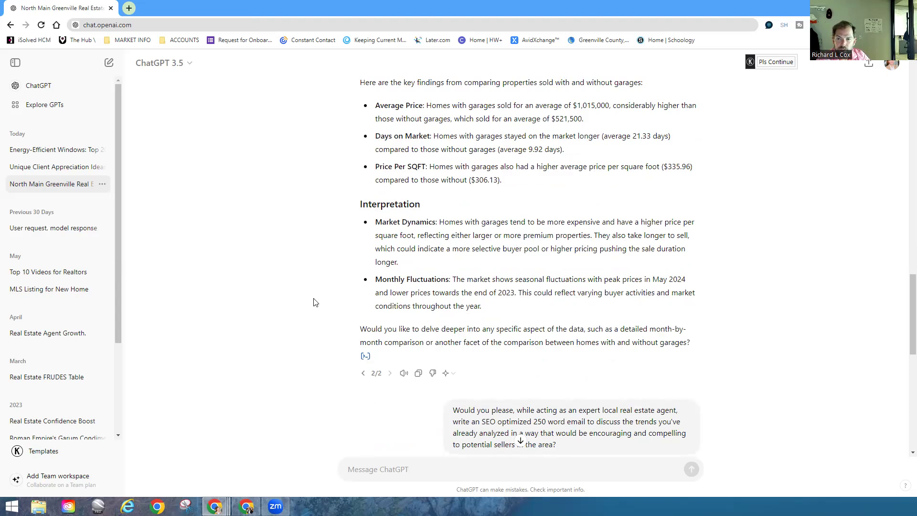
scroll(315, 301, down, 2)
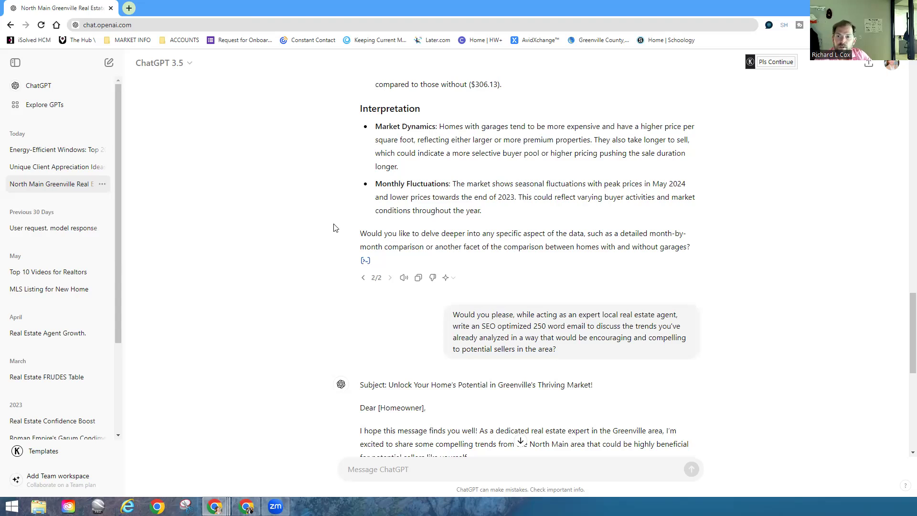
Step: Read the prompt for an SEO optimized 250 word seller email and the full email drafted in reply
scroll(417, 247, down, 1)
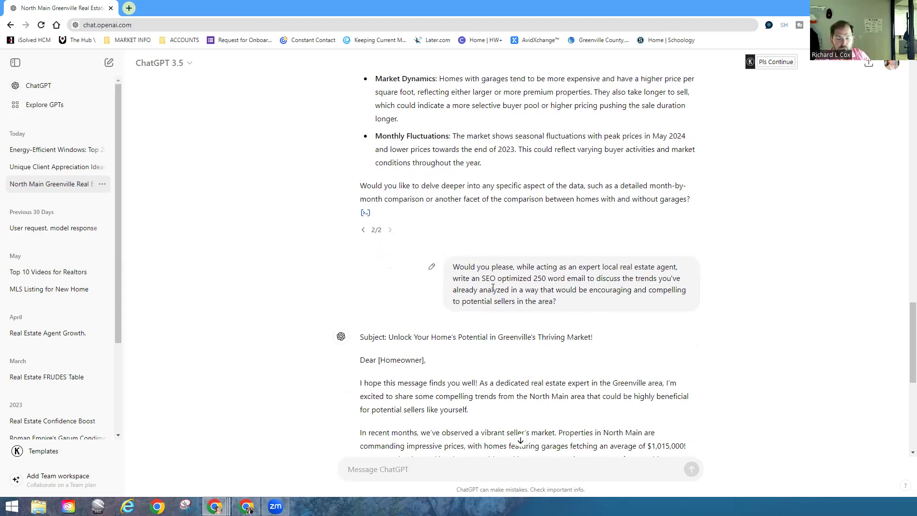
scroll(353, 285, down, 1)
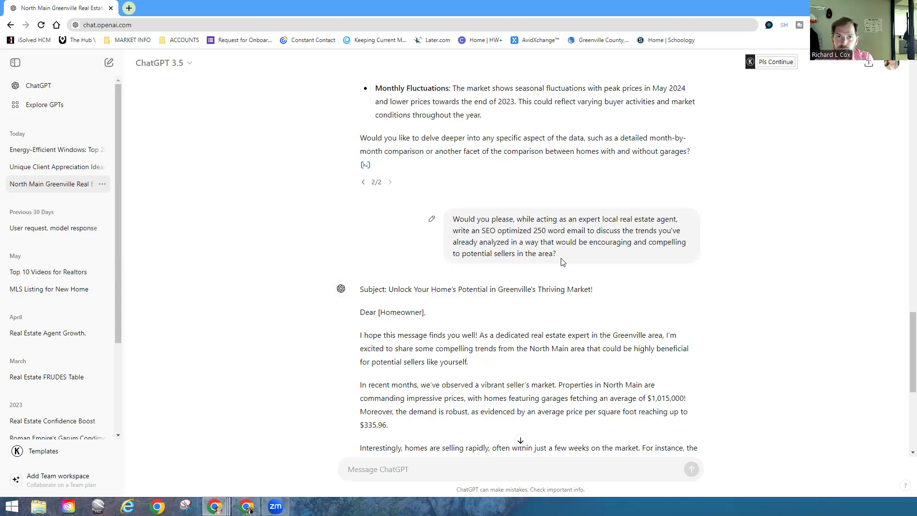
scroll(563, 262, down, 3)
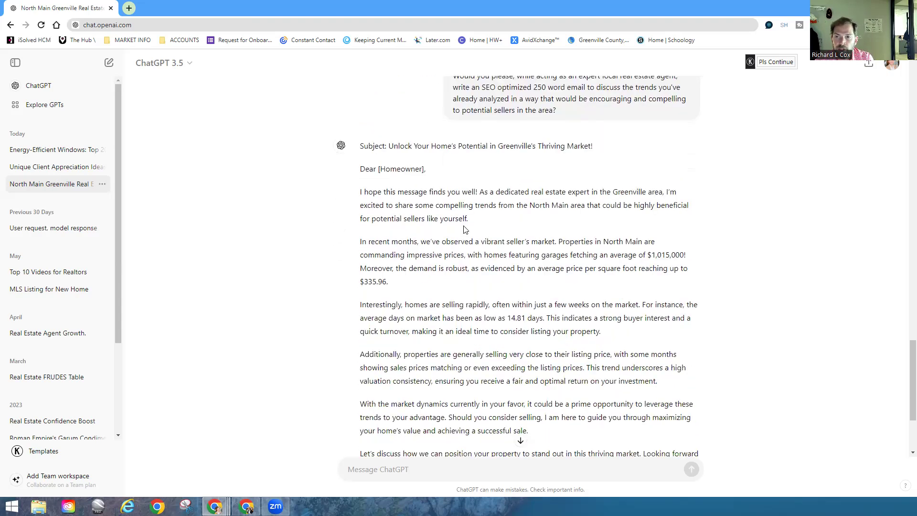
scroll(465, 230, down, 2)
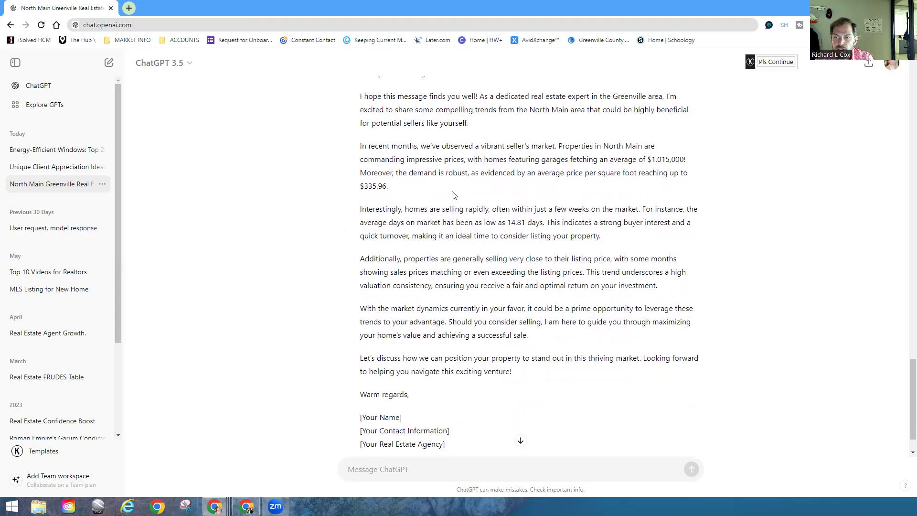
scroll(442, 240, down, 1)
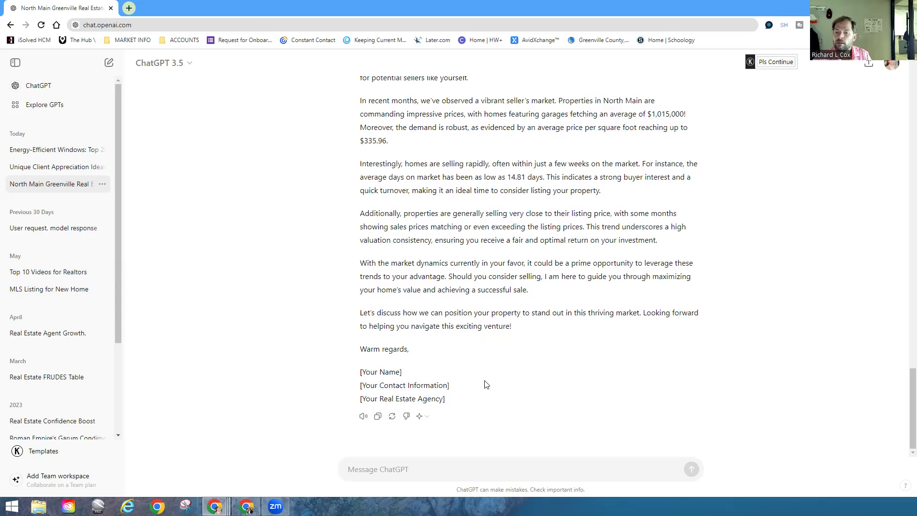
Step: Begin a follow-up message to ChatGPT reading "This looks awesome, thank you, would you please re-write the email to"
click(419, 476)
text(This looks awesome, thanks  you, woul)
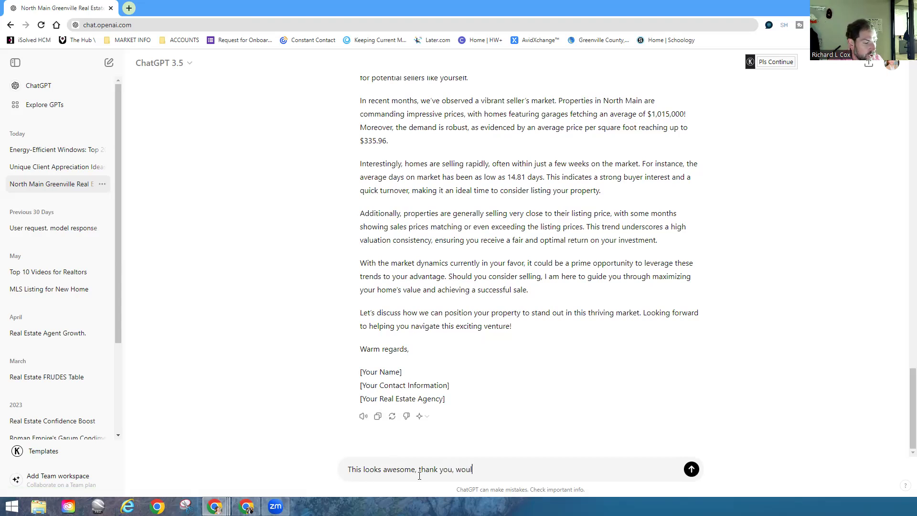
text(d you ple)
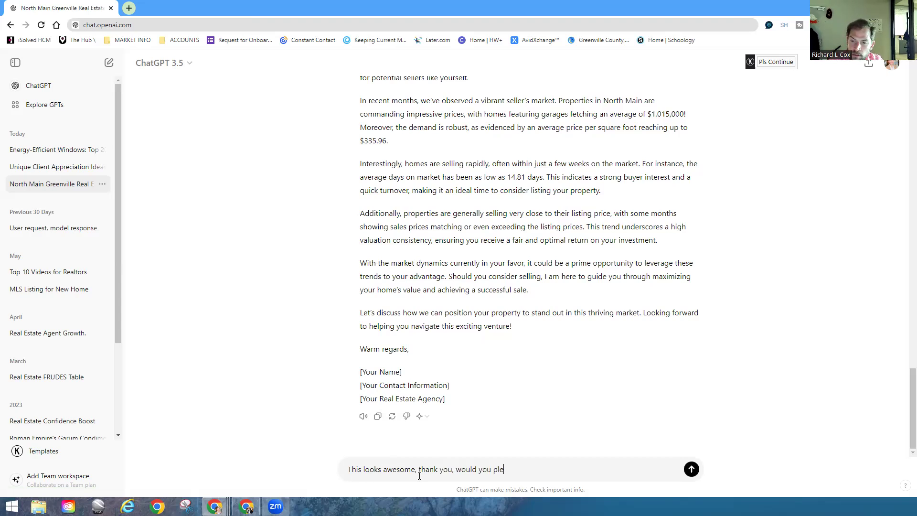
text(ase wri)
key(BackSpace)
key(BackSpace)
key(BackSpace)
text(re-)
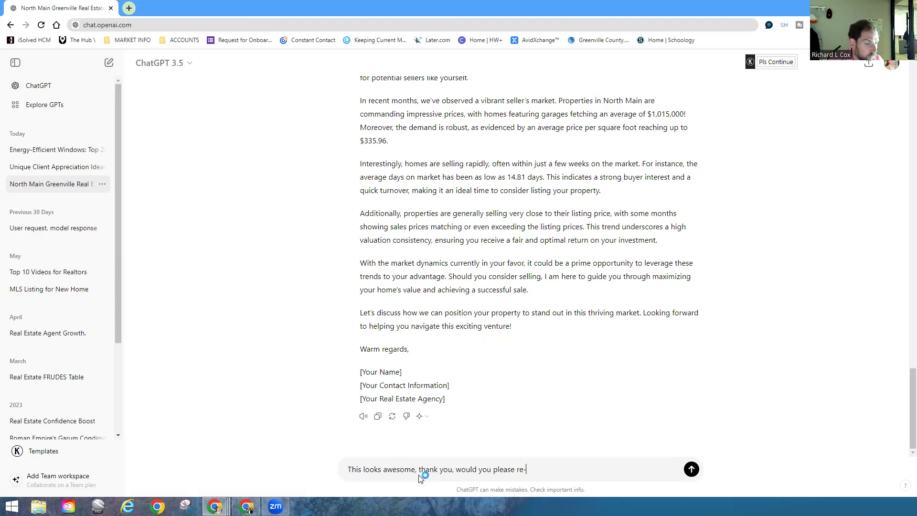
text(wrtite)
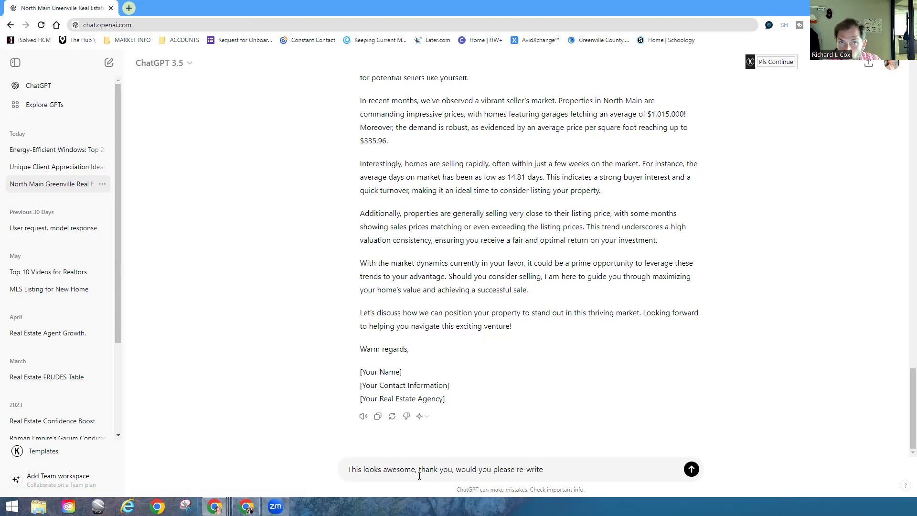
text( the email )
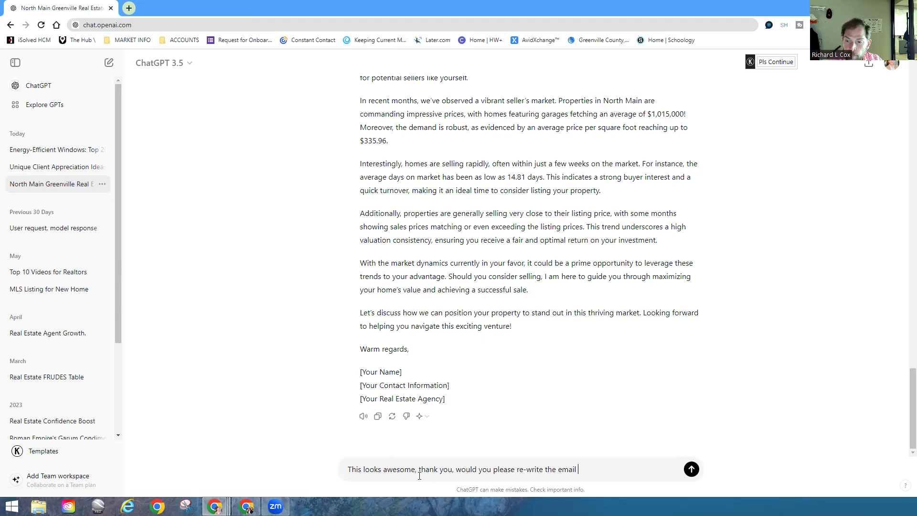
text(to)
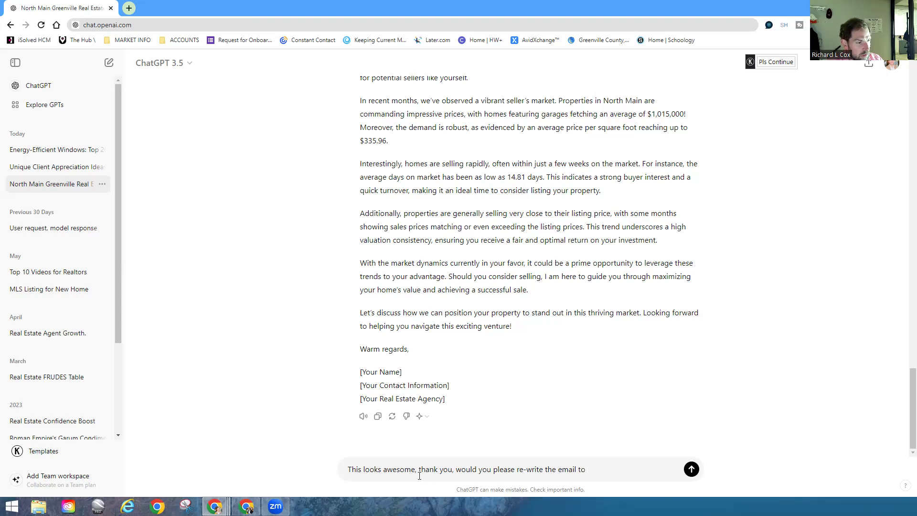
Step: Continue the message with "focus more on reasons to sell in 2024 as opposed to waiting"
text( focus more on)
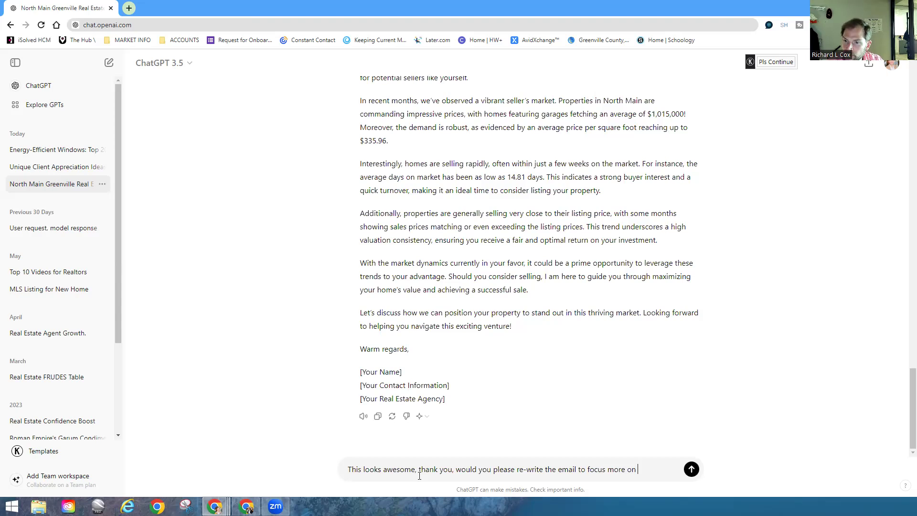
text(re)
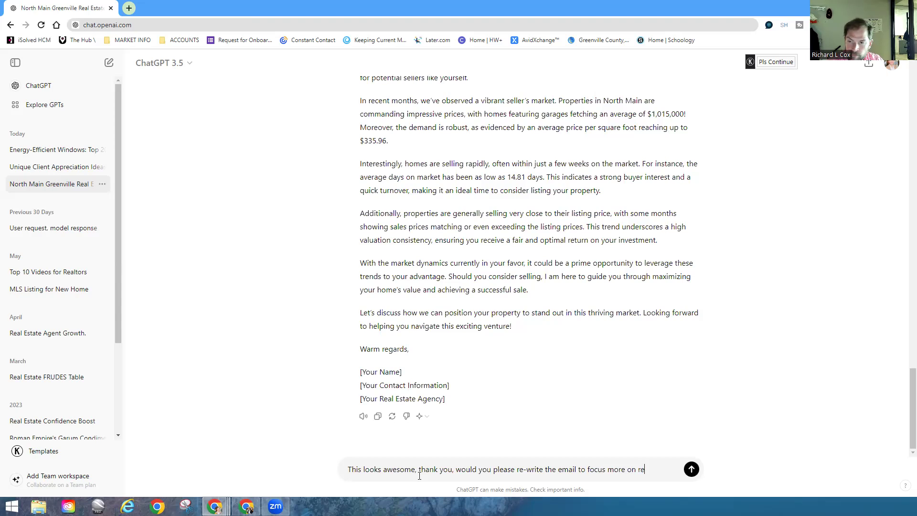
text(asons to sell )
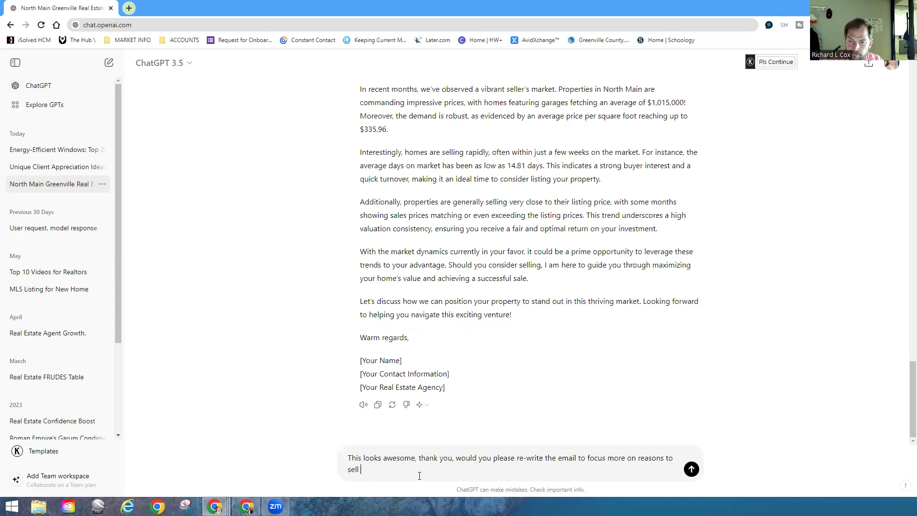
text(in 2024 a)
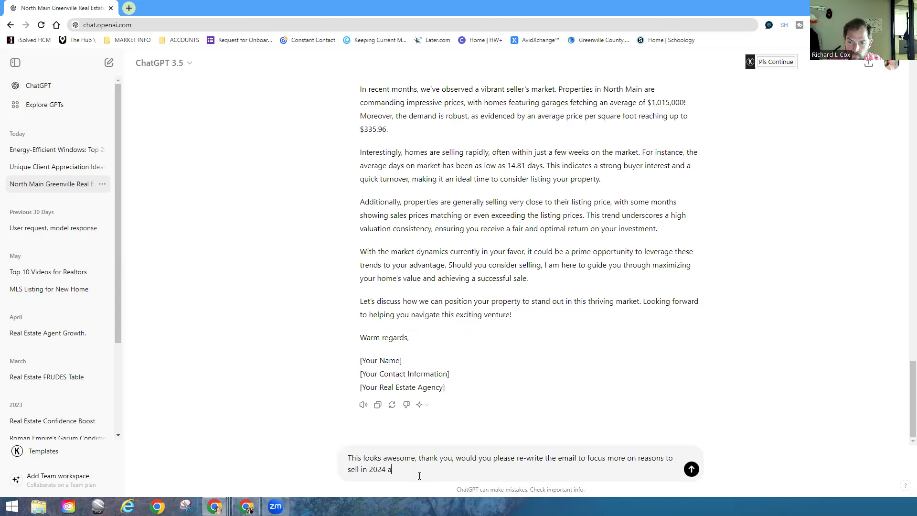
text(s opp)
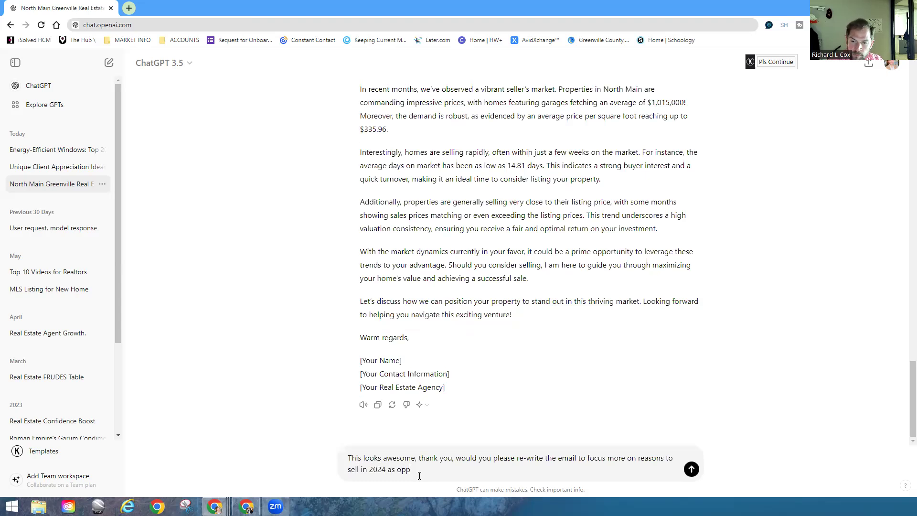
text(osed to waiting )
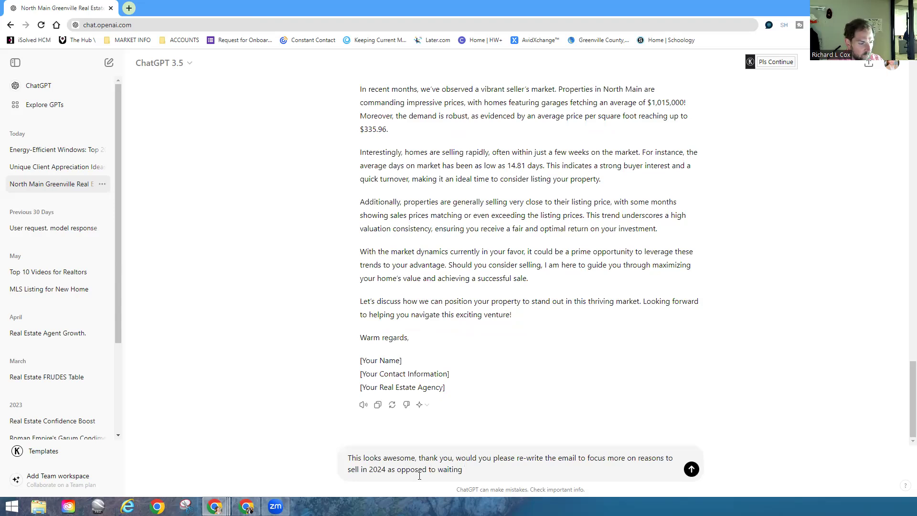
text(?)
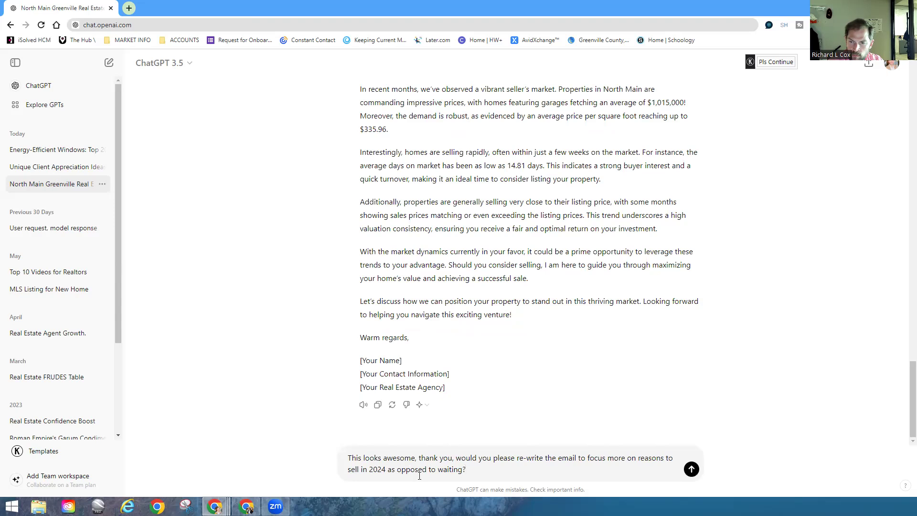
key(BackSpace)
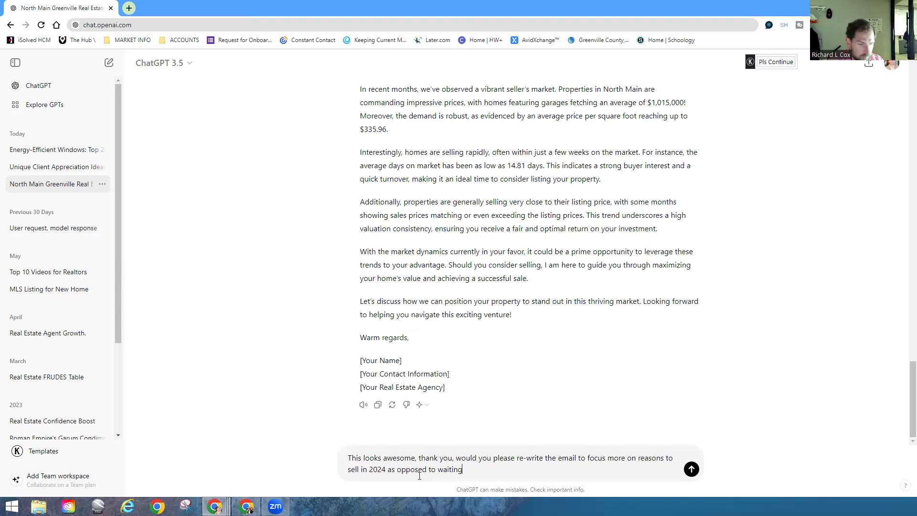
Step: Finish the request with ", and in a more professional tone?" and submit it
text(, and in a )
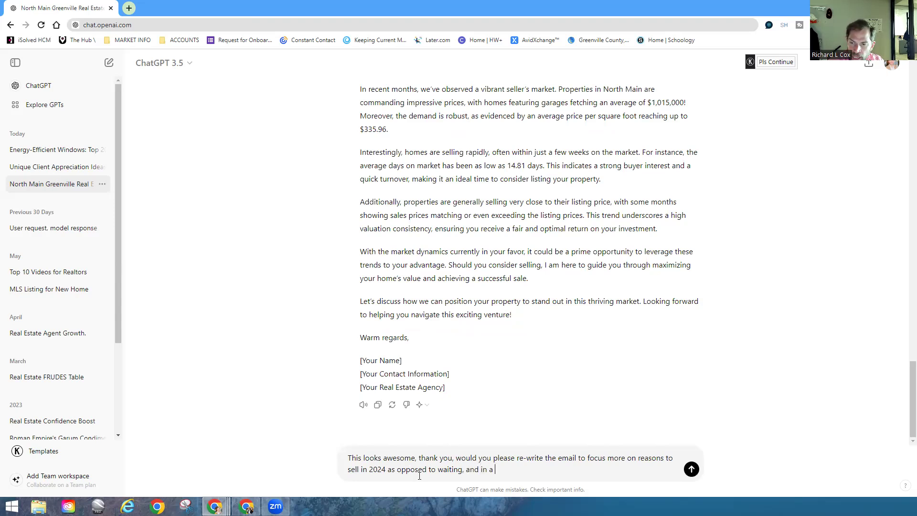
text(more )
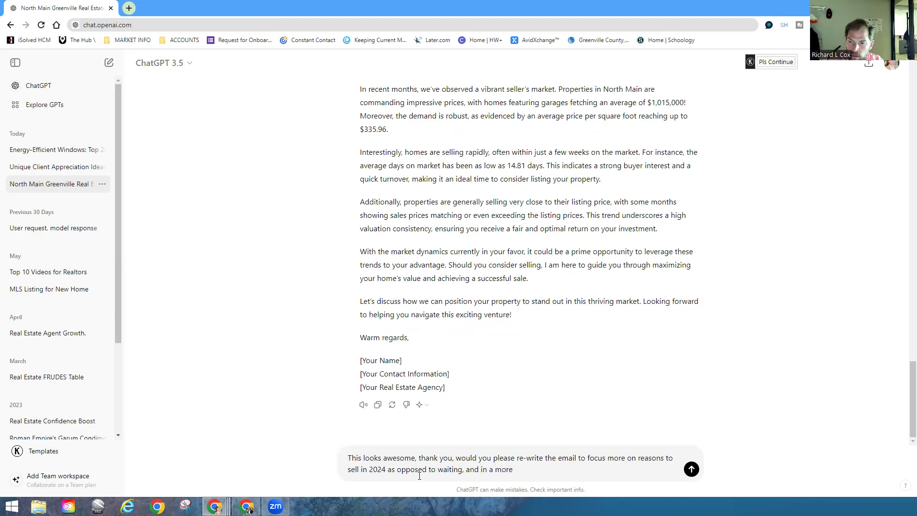
text(p)
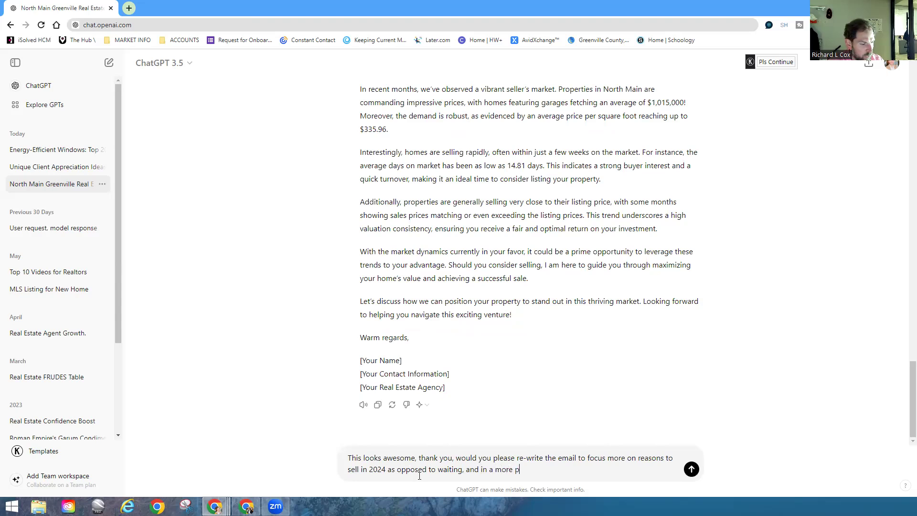
text(rofessional tone?)
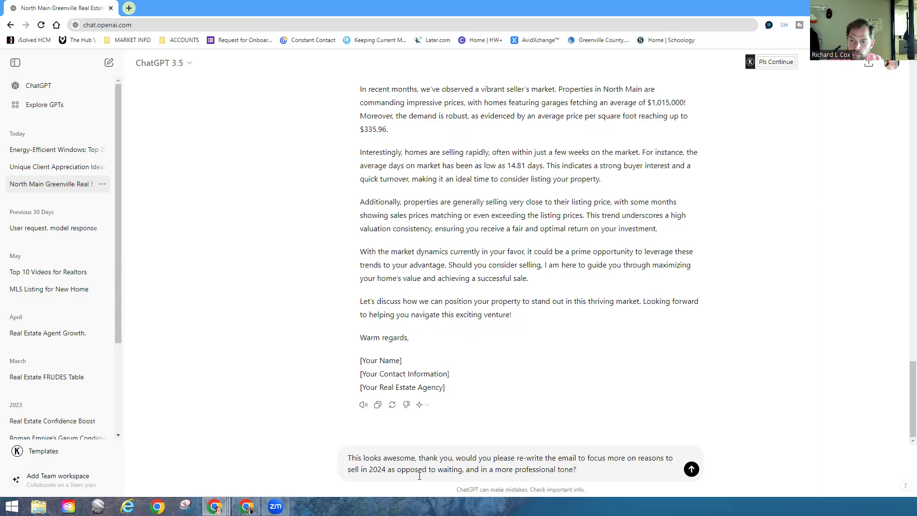
key(Return)
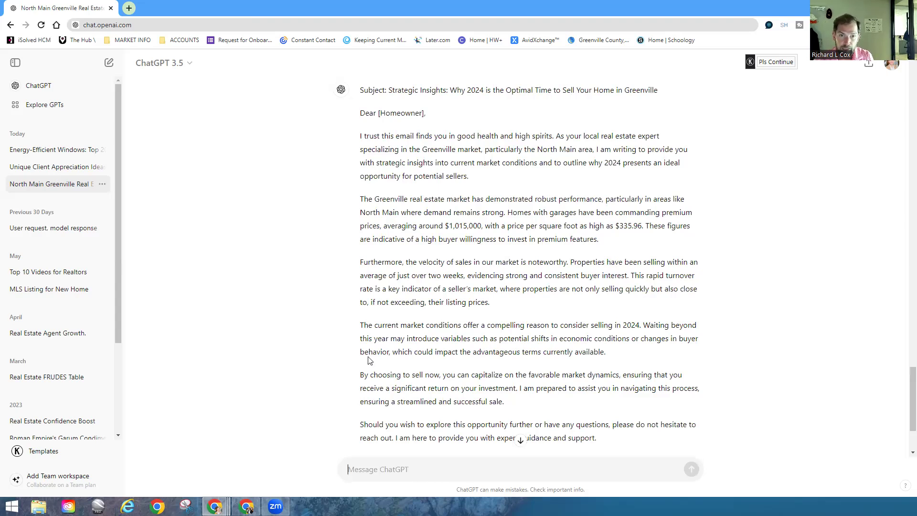
Step: Open the Unique Client Appreciation Ideas conversation and read its prompt and the list of 25 ways to appreciate past clients
click(78, 171)
scroll(434, 227, up, 15)
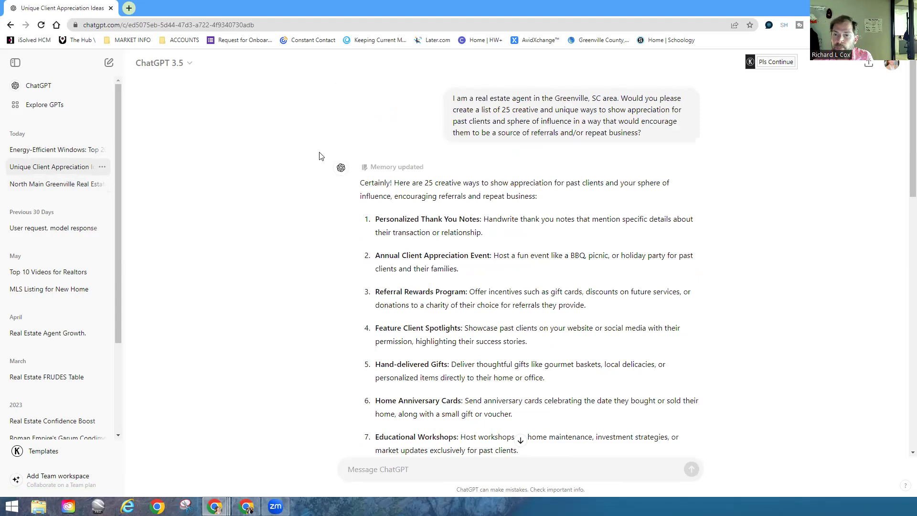
scroll(319, 156, down, 1)
scroll(320, 156, down, 1)
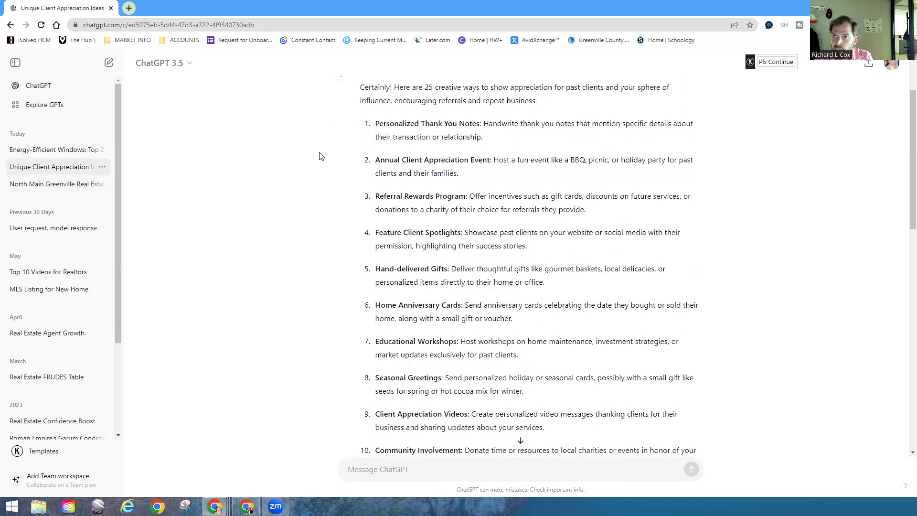
scroll(320, 156, down, 1)
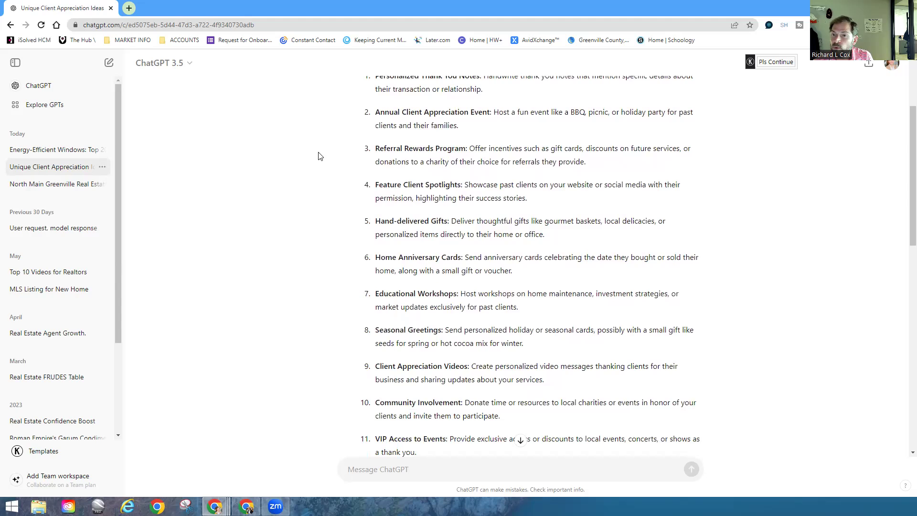
scroll(319, 156, down, 1)
scroll(320, 157, down, 1)
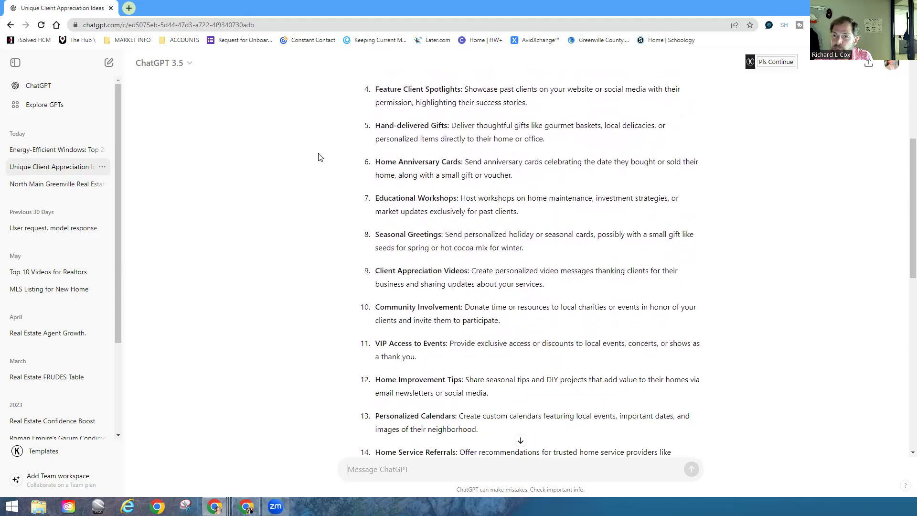
scroll(320, 156, down, 1)
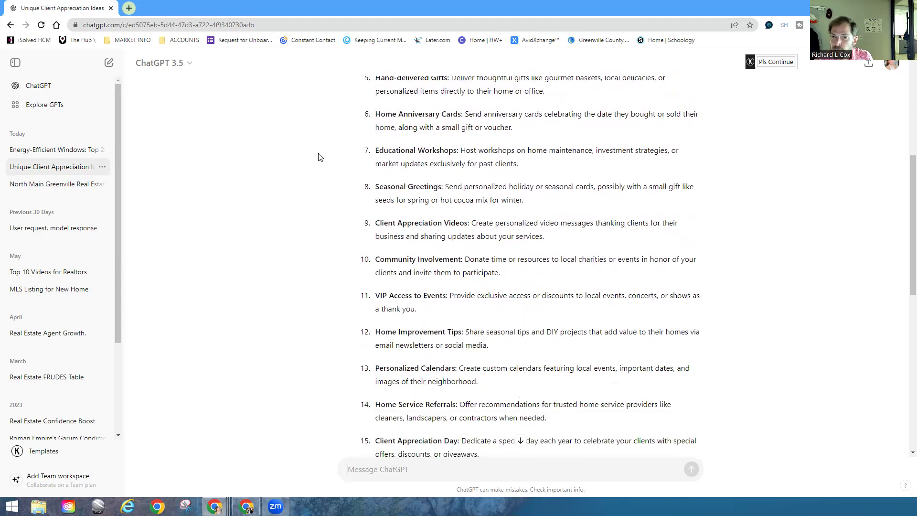
scroll(320, 157, down, 1)
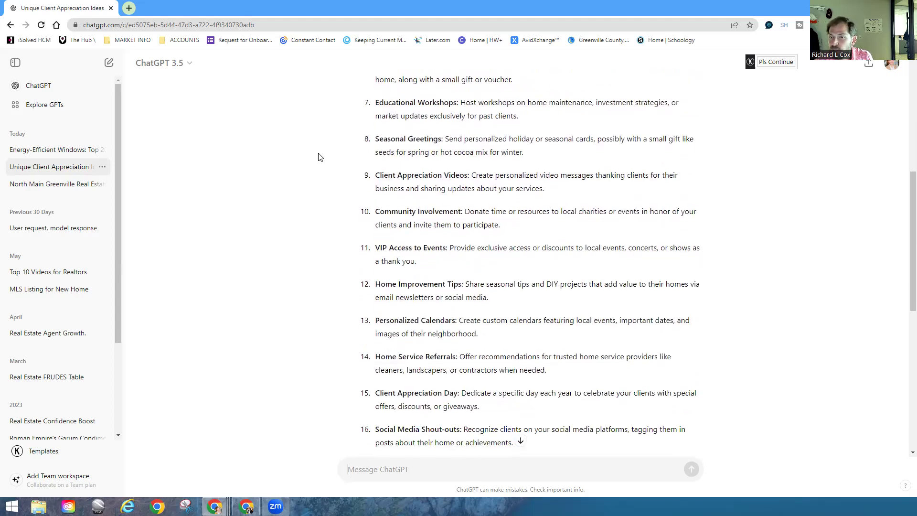
scroll(320, 157, down, 1)
scroll(320, 158, down, 1)
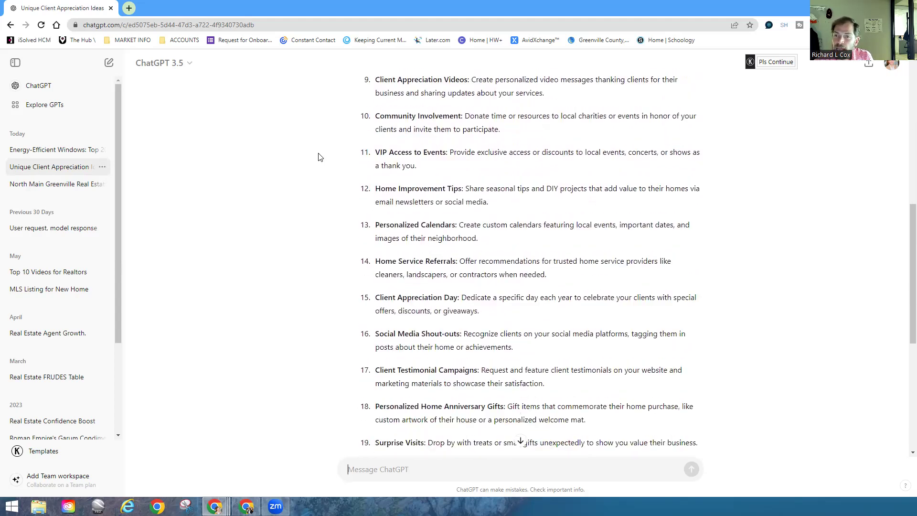
scroll(320, 157, down, 1)
scroll(320, 158, down, 1)
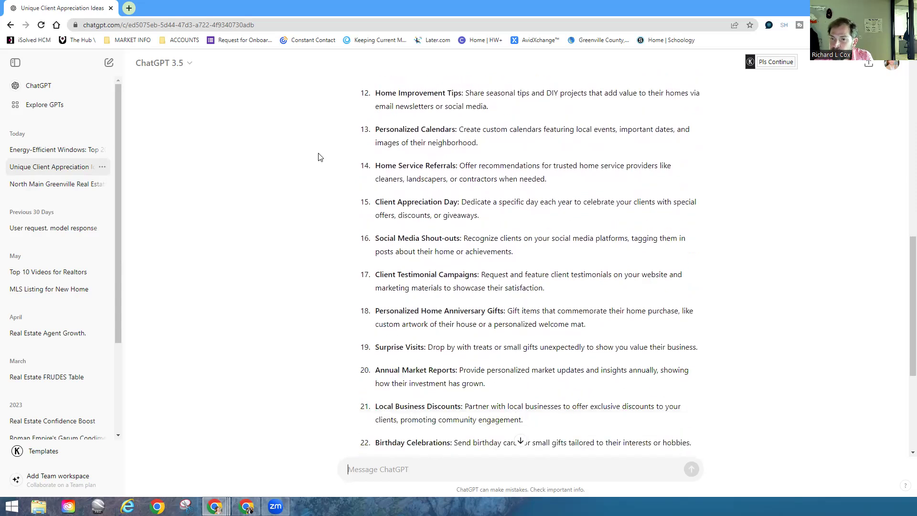
scroll(320, 157, down, 1)
scroll(320, 158, down, 1)
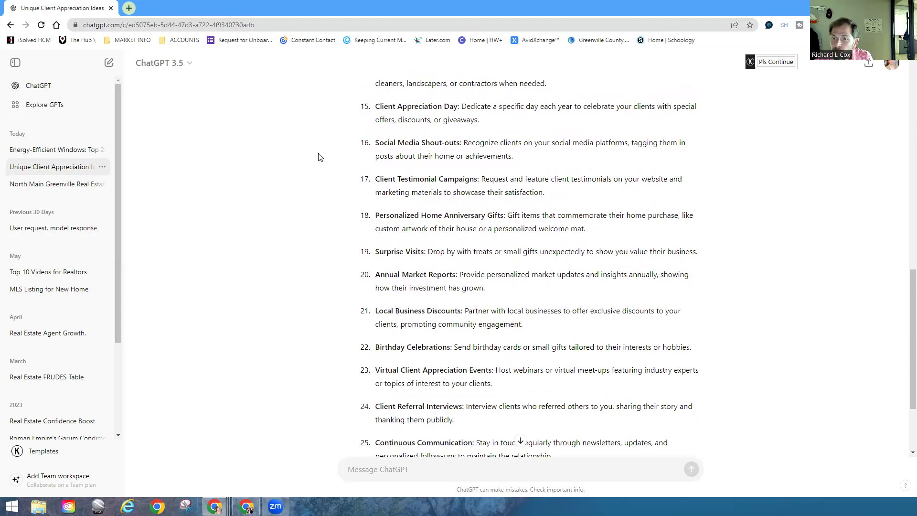
scroll(320, 157, down, 1)
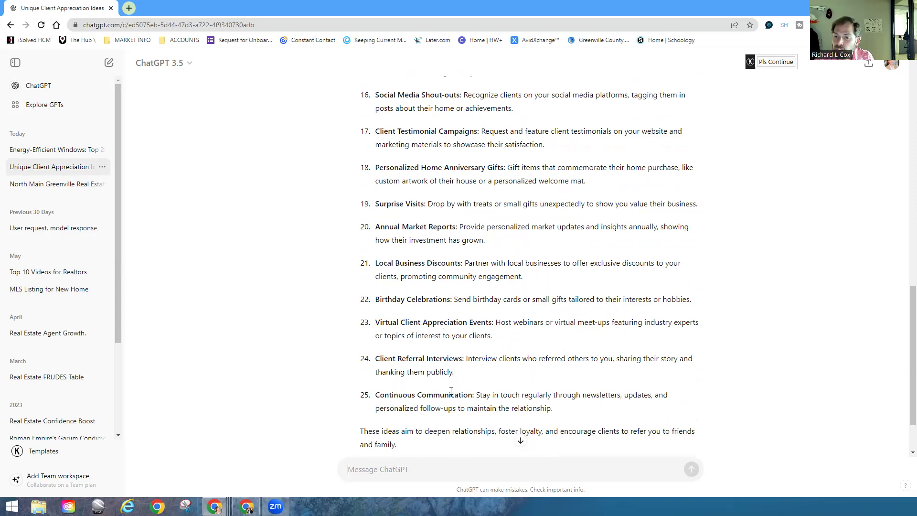
scroll(336, 347, down, 1)
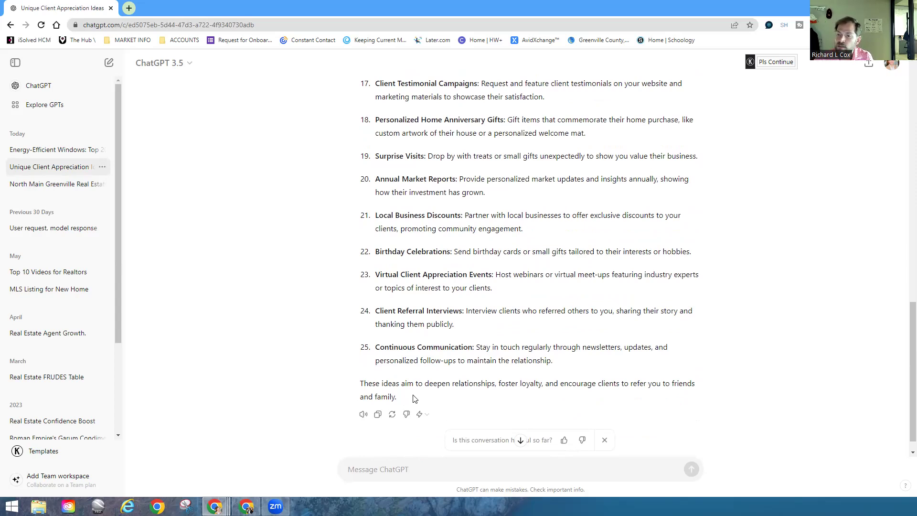
scroll(438, 346, up, 10)
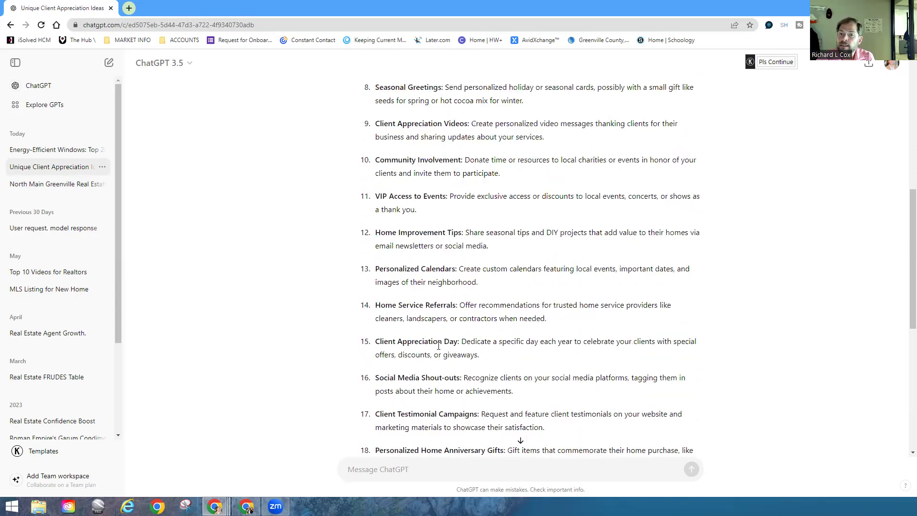
scroll(439, 348, up, 1)
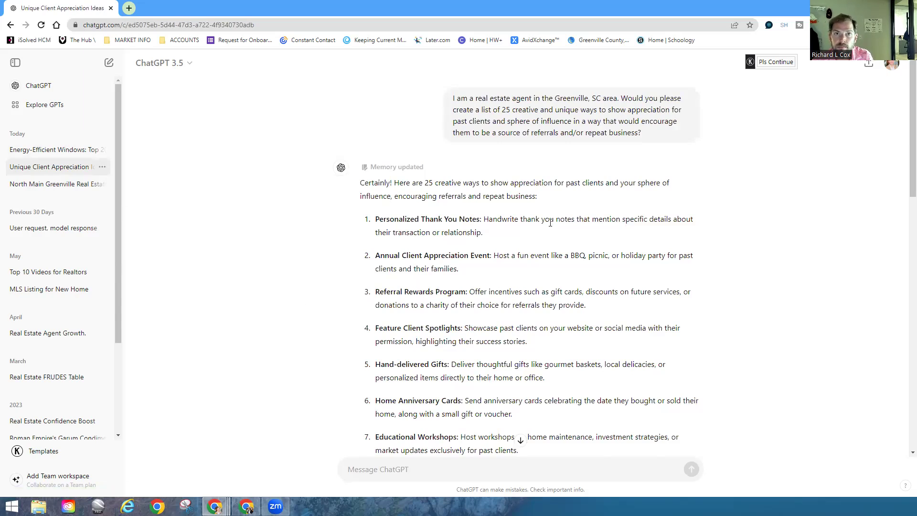
Step: Open the Energy-Efficient Windows conversation and read its prompt and the 300-word SEO blog post on the top home improvement idea for Greenville, SC
click(49, 152)
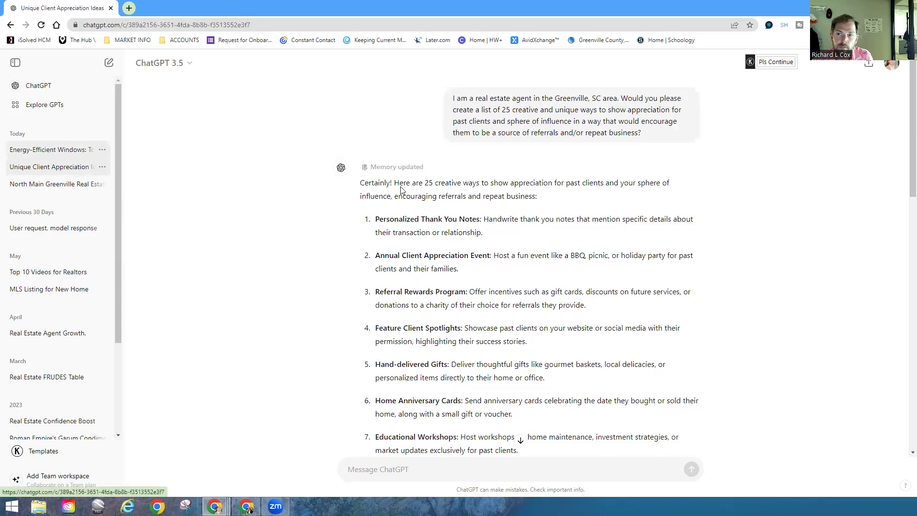
scroll(425, 194, up, 20)
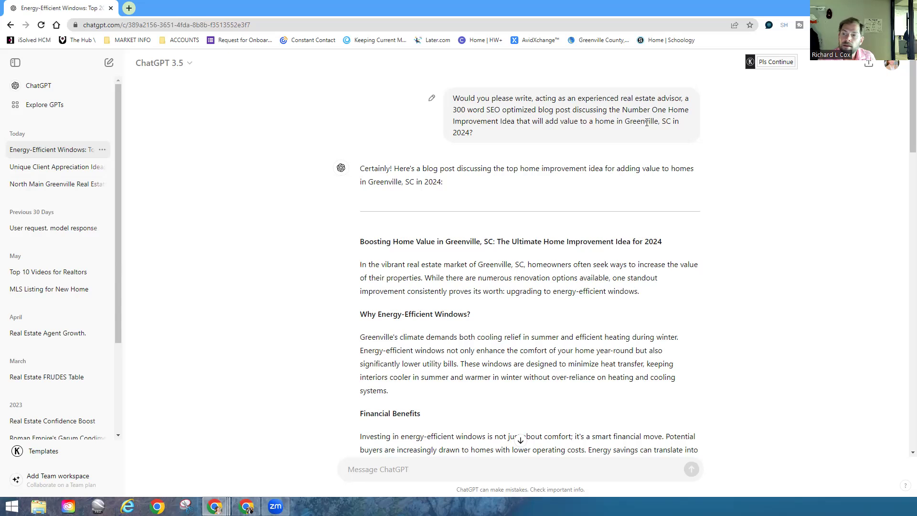
scroll(615, 140, down, 2)
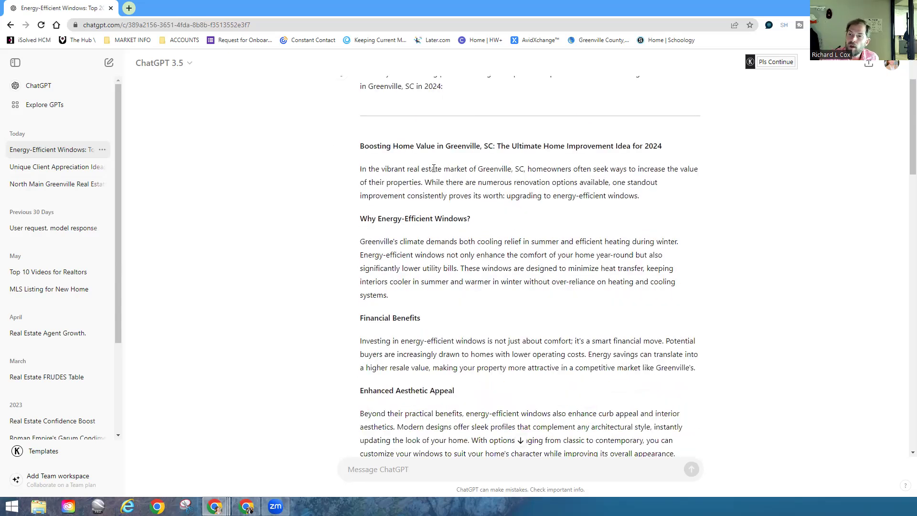
scroll(497, 163, down, 1)
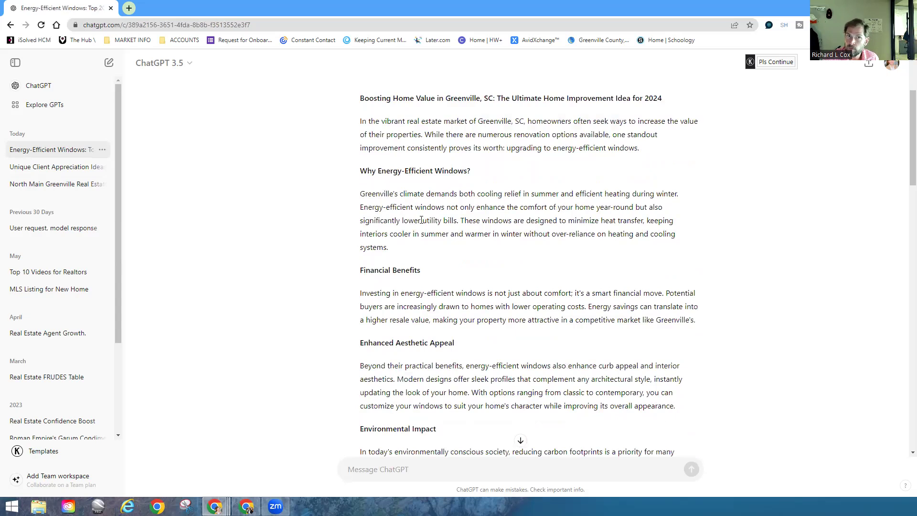
scroll(423, 220, down, 5)
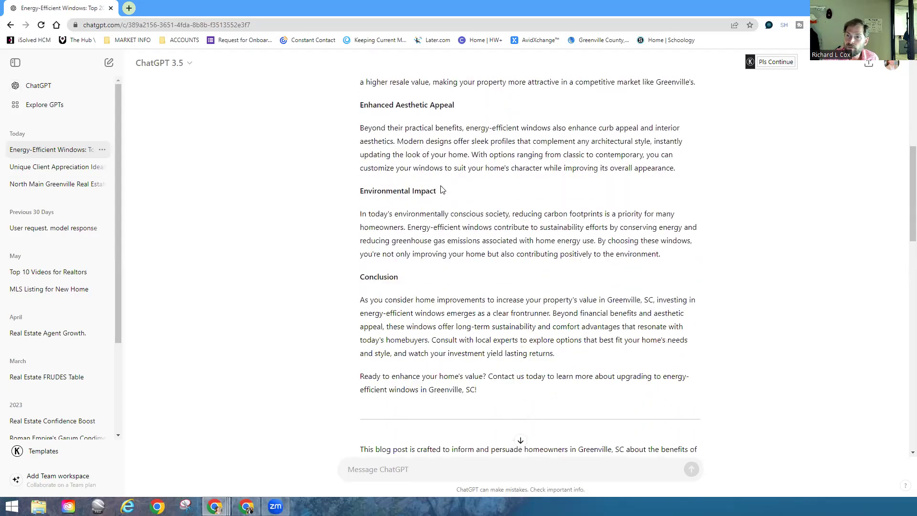
scroll(442, 190, up, 2)
scroll(442, 187, down, 2)
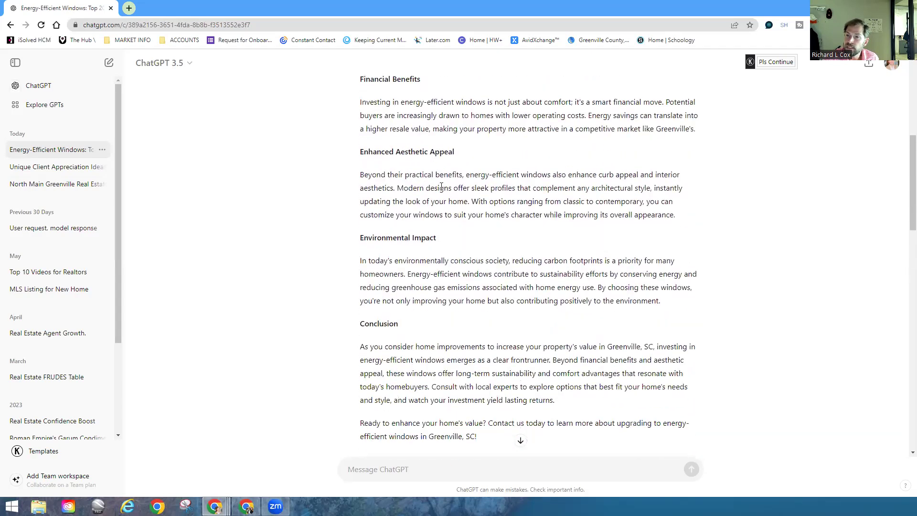
Step: Read the follow-up prompts and replies that turn the blog post into an Instagram caption and a 60-90 second reel script
scroll(441, 186, down, 10)
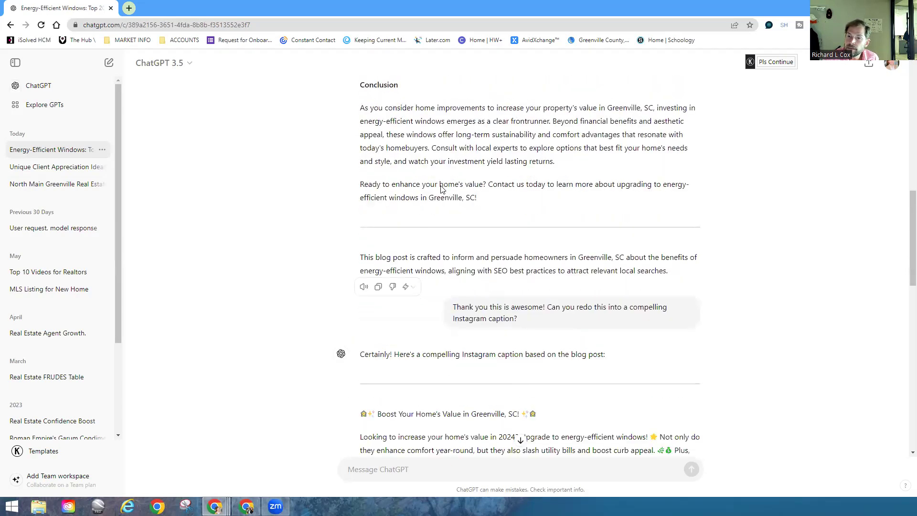
scroll(441, 186, up, 4)
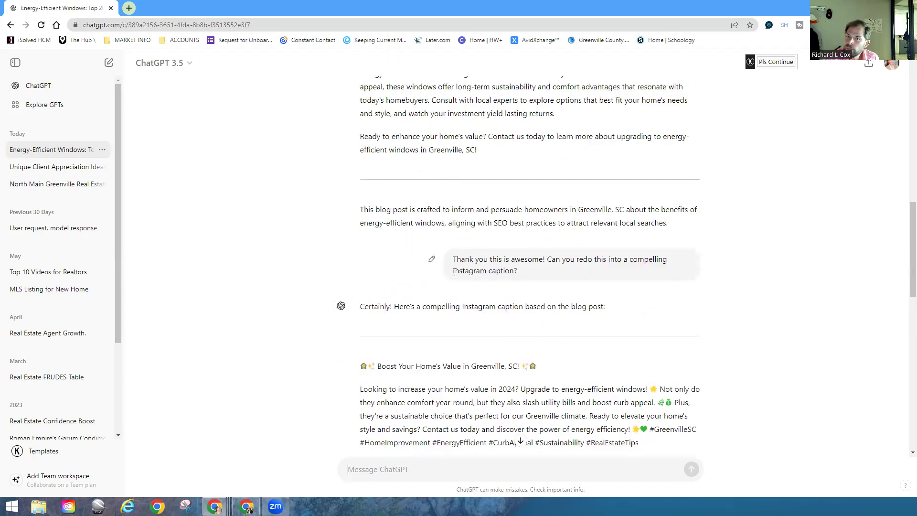
scroll(422, 270, down, 3)
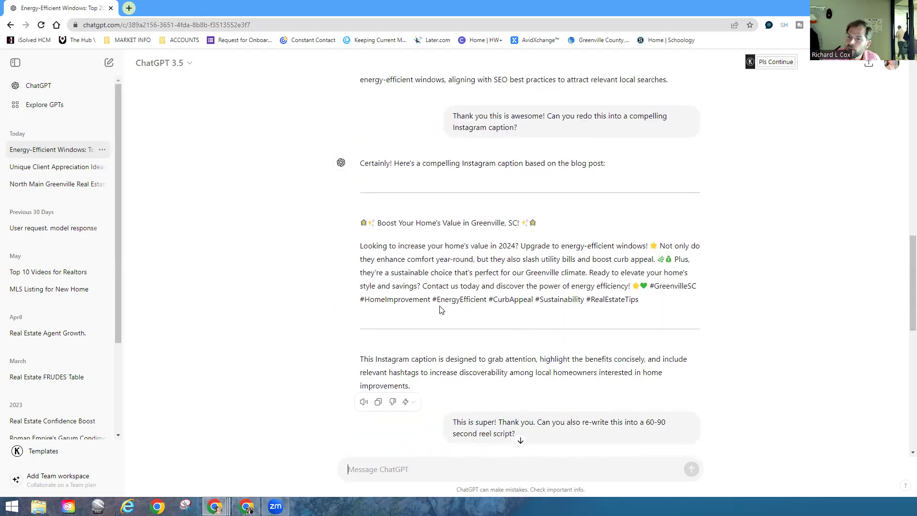
scroll(440, 310, down, 5)
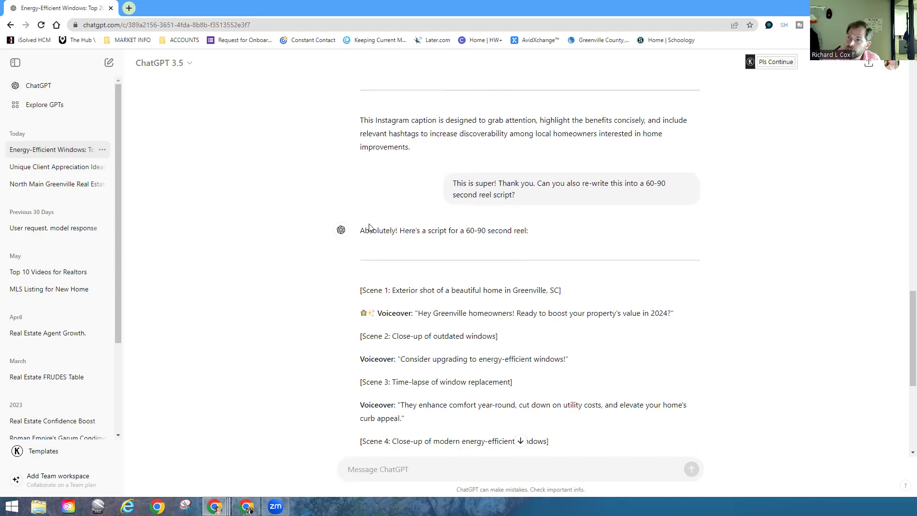
scroll(379, 229, down, 3)
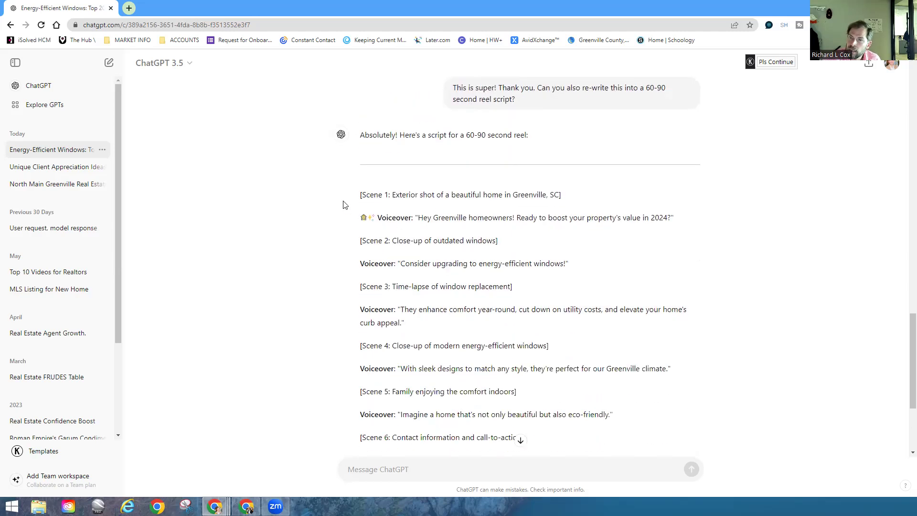
scroll(349, 204, down, 3)
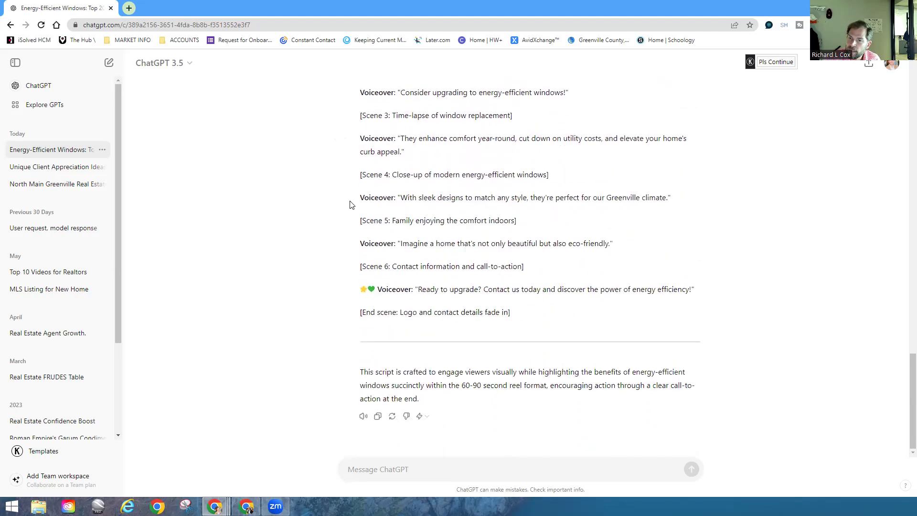
scroll(350, 206, up, 2)
Step: Review the whole Energy-Efficient Windows conversation again, from the blog post prompt to the end of the reel script
scroll(352, 206, up, 20)
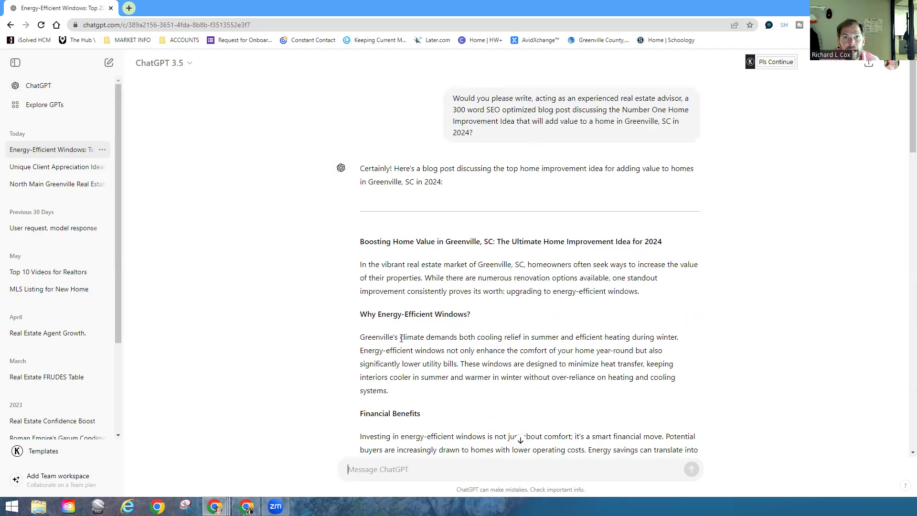
scroll(400, 329, down, 6)
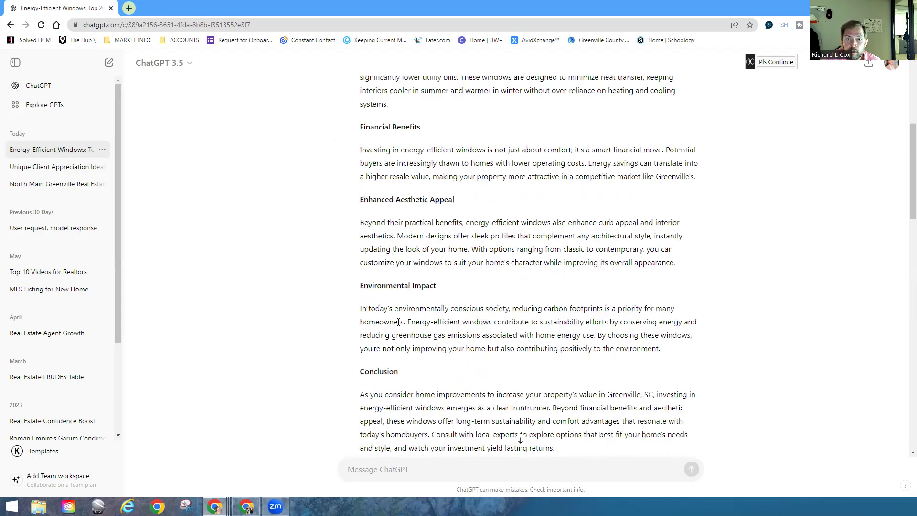
scroll(423, 321, down, 15)
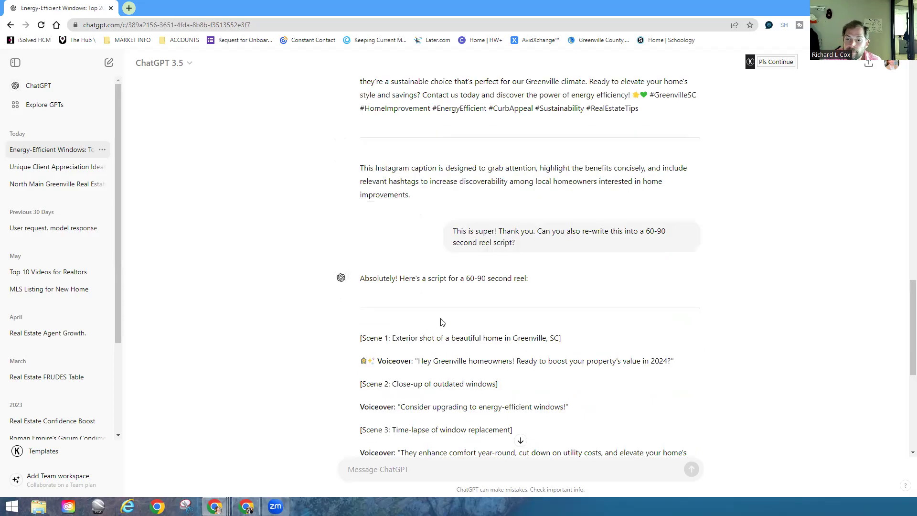
scroll(440, 321, down, 5)
scroll(442, 323, down, 2)
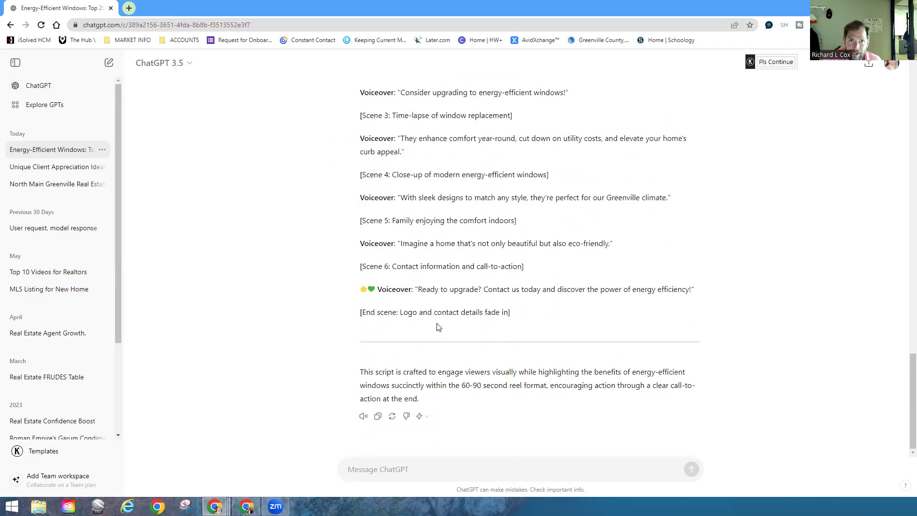
scroll(253, 291, up, 7)
scroll(253, 291, up, 7)
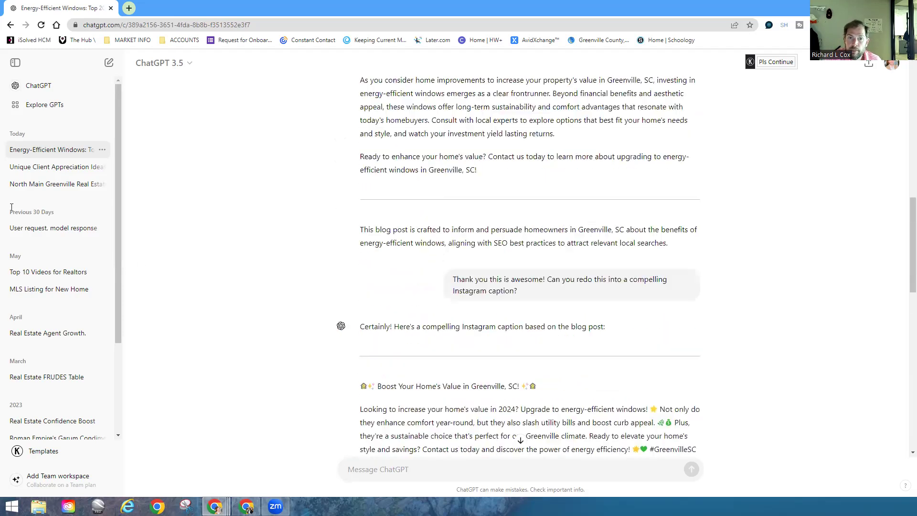
Step: Reopen the North Main Greenville conversation at its first prompt, and switch to Paragon to open the export options for the AI MARKET REPORT results
click(62, 187)
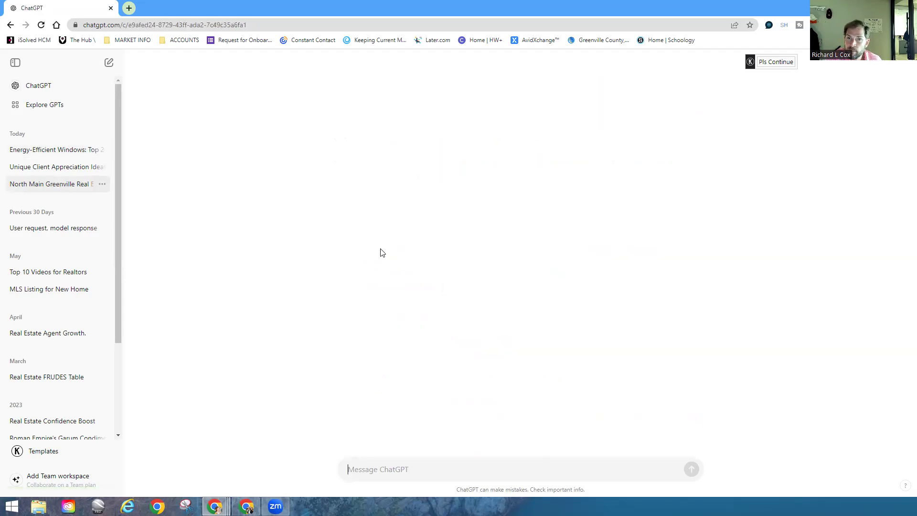
scroll(387, 250, up, 15)
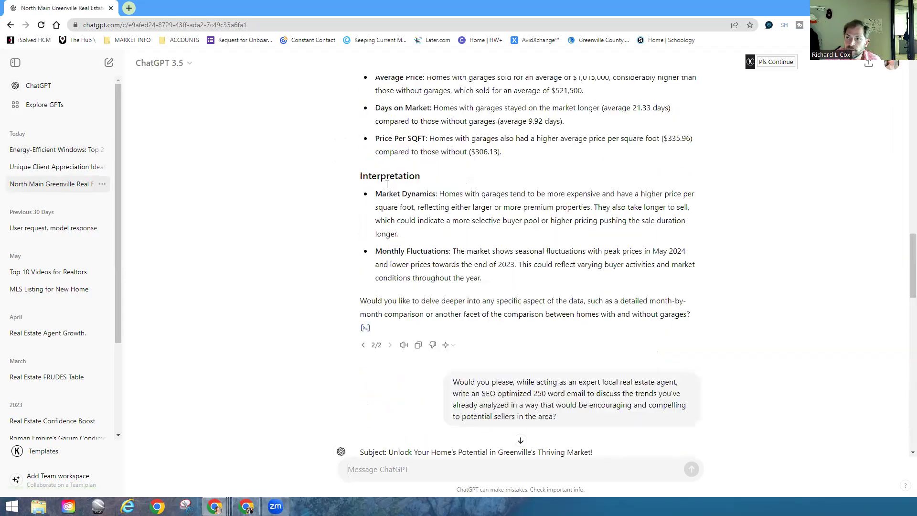
scroll(387, 184, up, 20)
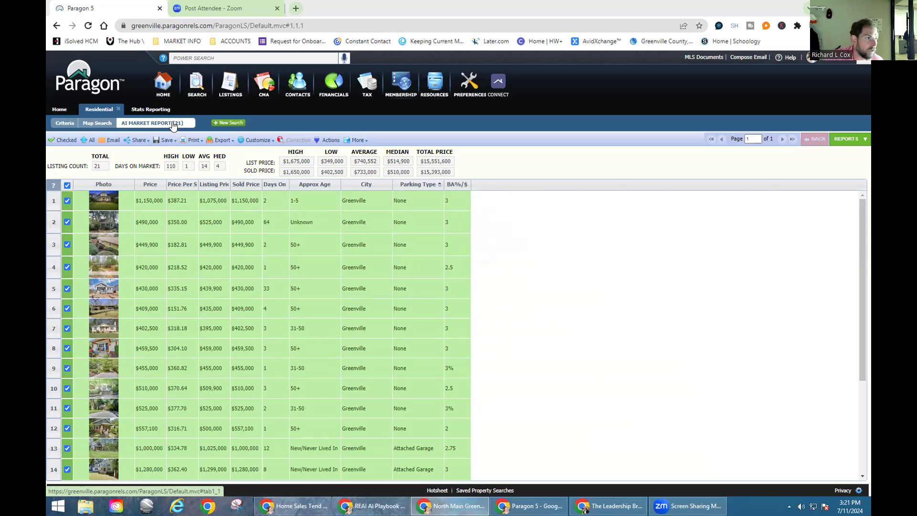
click(219, 138)
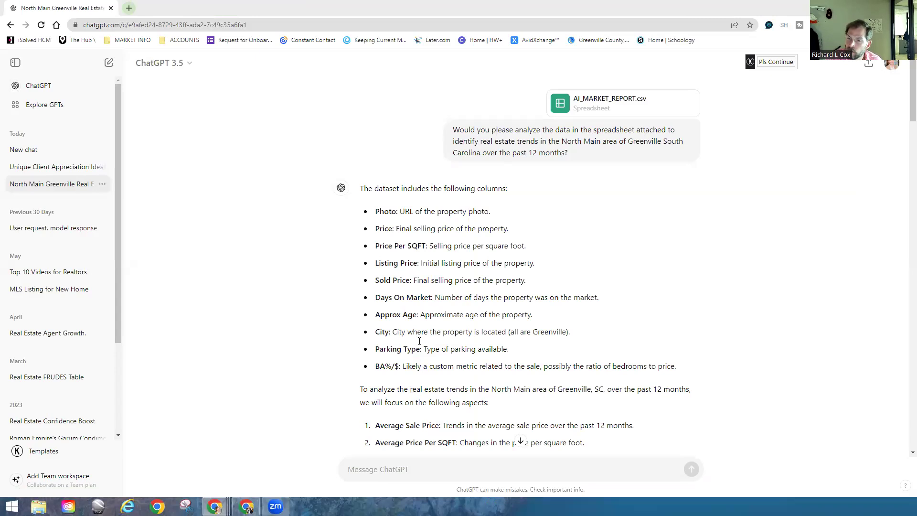
Step: Return to the North Main Greenville conversation in ChatGPT and read the 12-month market trends, monthly analysis and comparison of homes with and without garages
click(352, 262)
scroll(352, 262, down, 4)
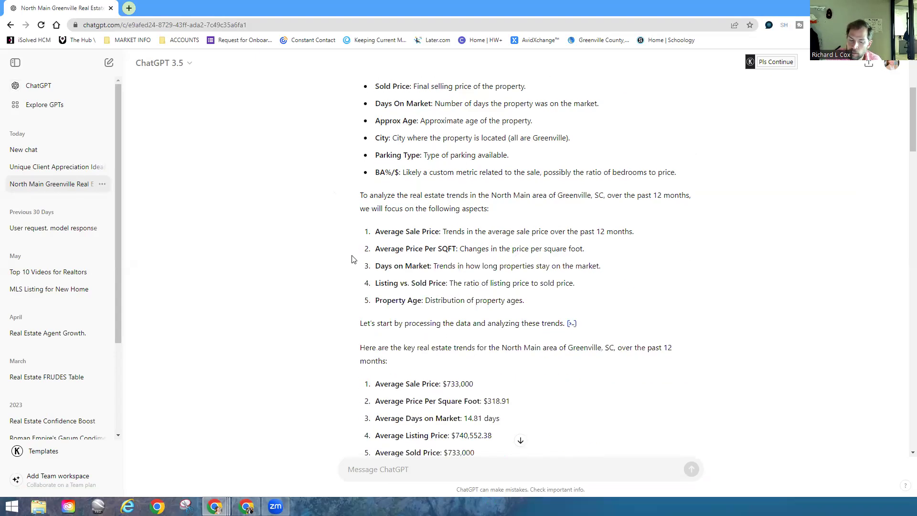
scroll(352, 259, down, 4)
scroll(352, 260, down, 2)
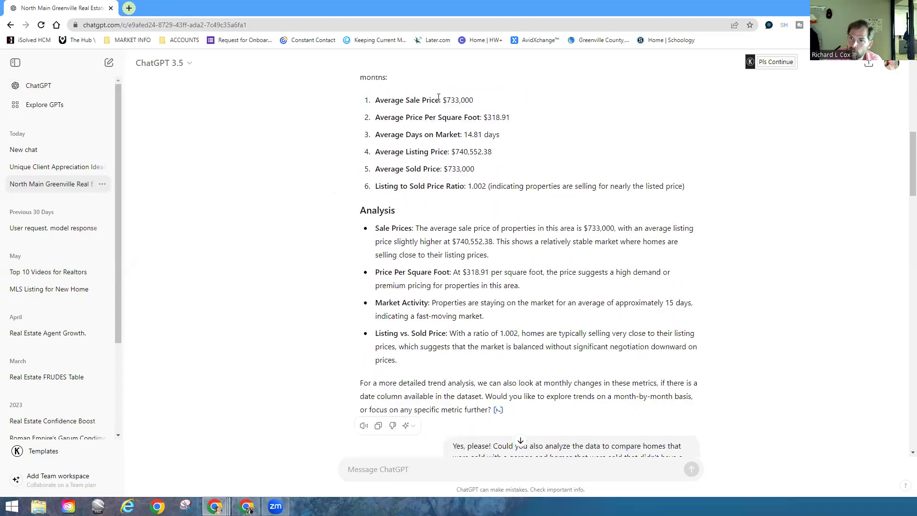
scroll(342, 318, down, 4)
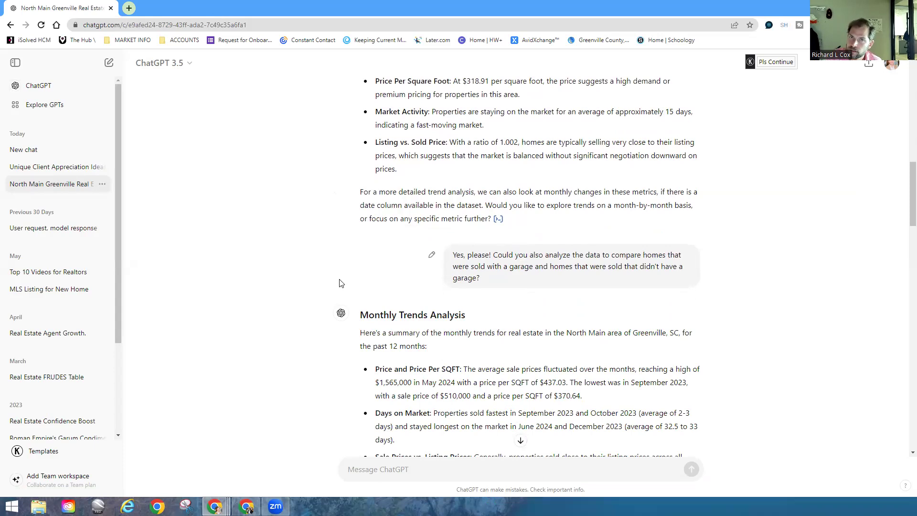
scroll(341, 283, down, 4)
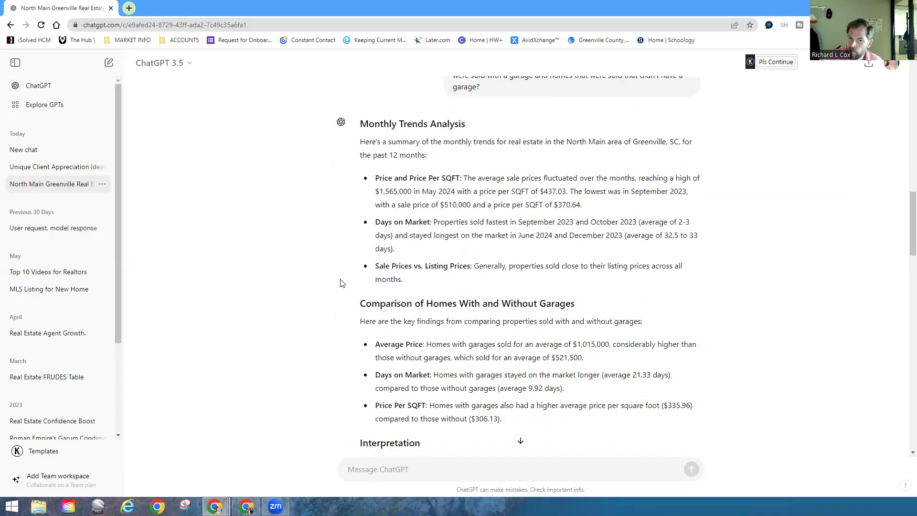
scroll(341, 283, down, 2)
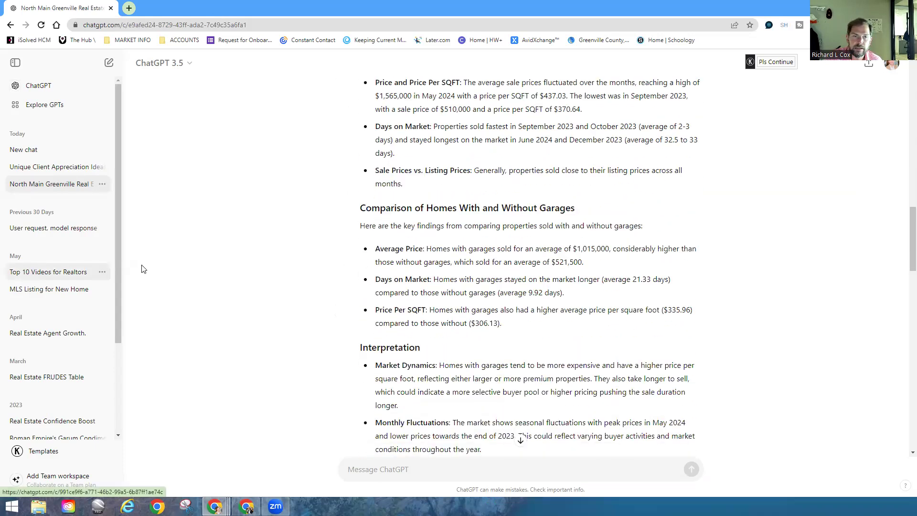
scroll(174, 267, up, 15)
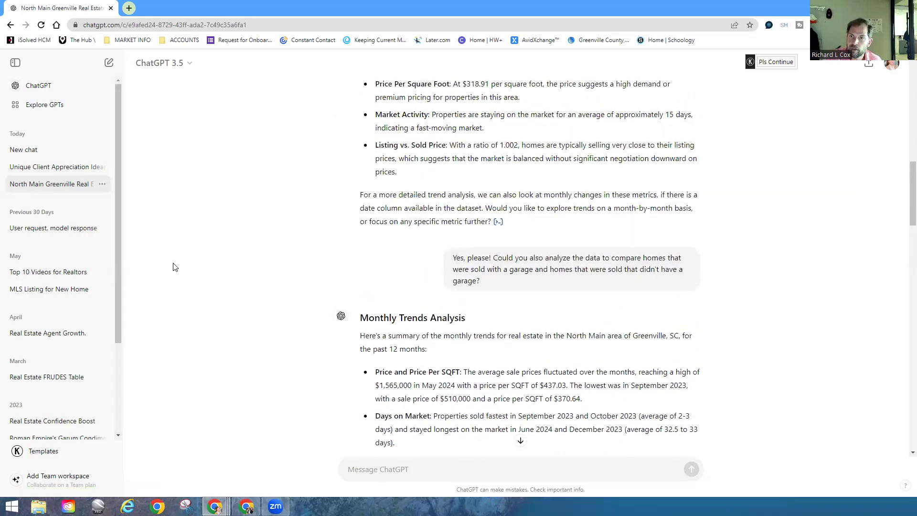